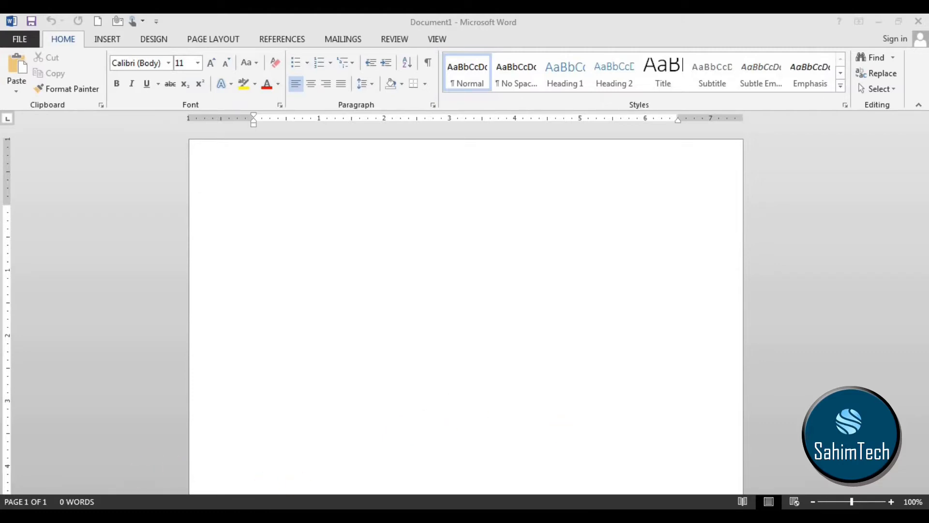
{"action": "left_click", "coordinate": [63, 515]}
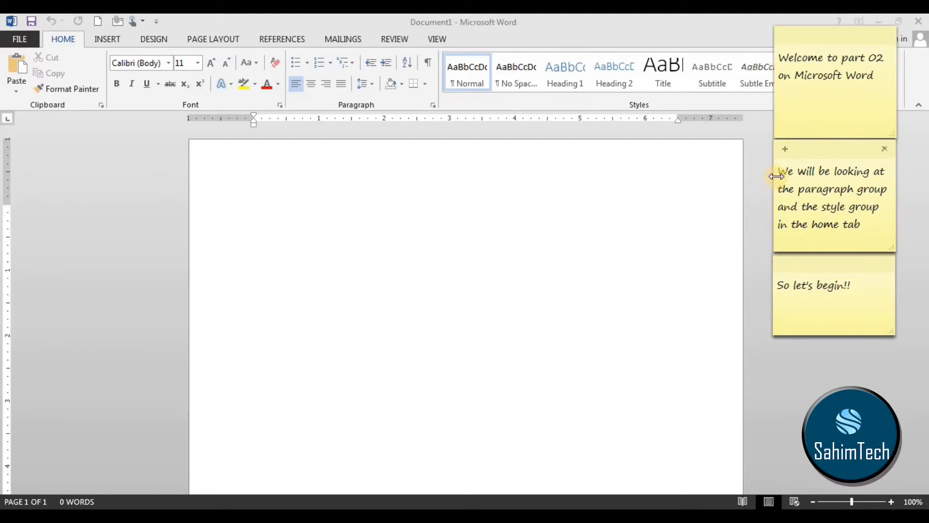
{"action": "left_click_drag", "start_coordinate": [779, 168], "coordinate": [877, 189]}
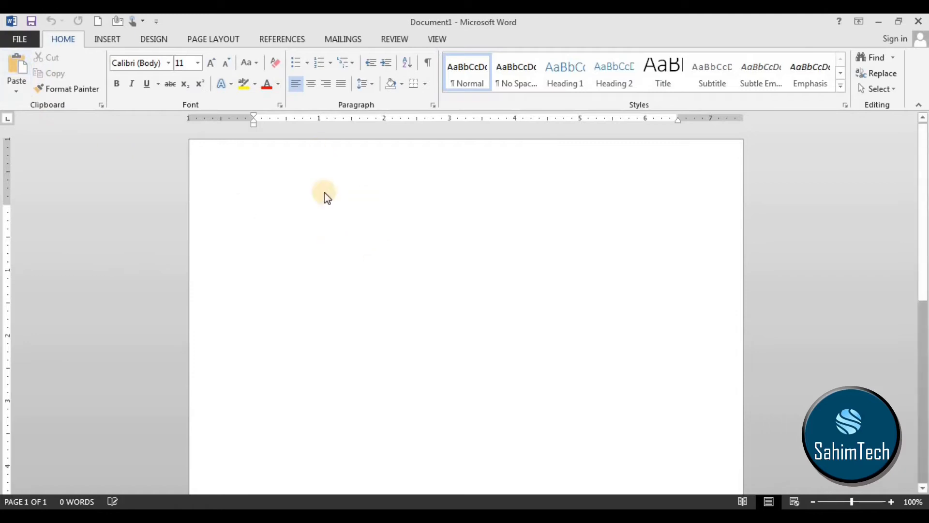
Paste the copied Microsoft Word tutorial text into the blank document and return to its beginning.
{"action": "type", "text": "What Is Microsoft Word Used For? Now you're ready to learn how to use MS Word. Use it to create many kinds of business and person documents. Here's just a sampling of how to use it: Advertisement For Business or School Microsoft Office's Word is a great tool for creating business documents. Of course, you could design business and school documents from scratch. Or you could get a head start using a professionally designed template."}
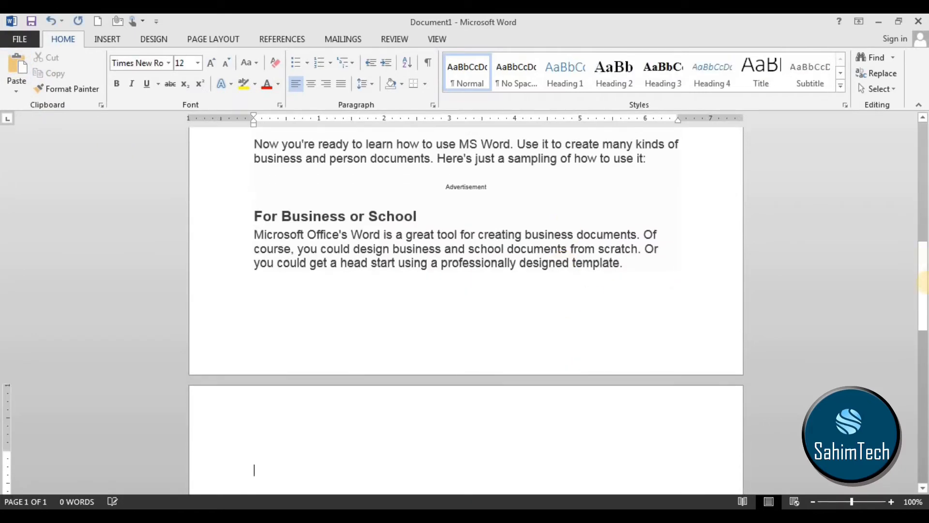
{"action": "left_click_drag", "start_coordinate": [924, 301], "coordinate": [924, 189]}
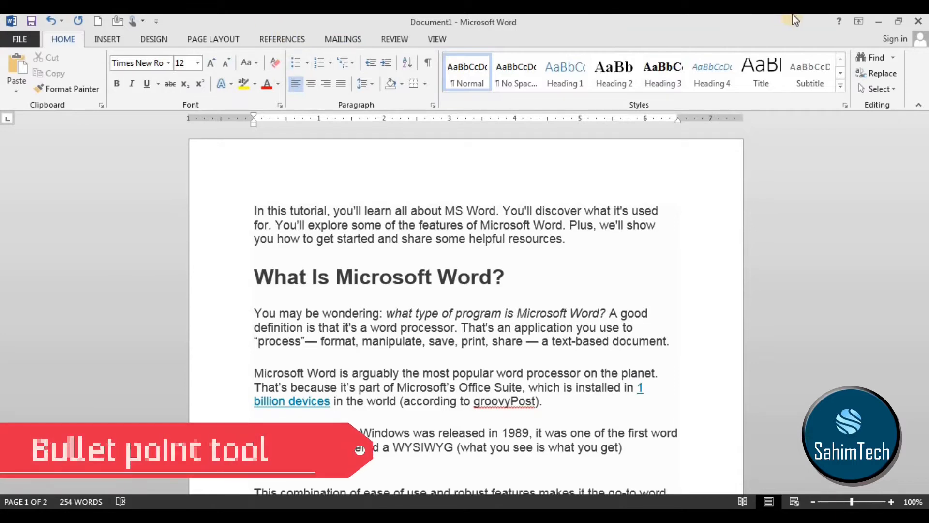
Apply solid round bullets to the "What Is Microsoft Word?" heading and the four paragraphs below it.
{"action": "scroll", "coordinate": [193, 240], "scroll_direction": "down", "scroll_amount": 4}
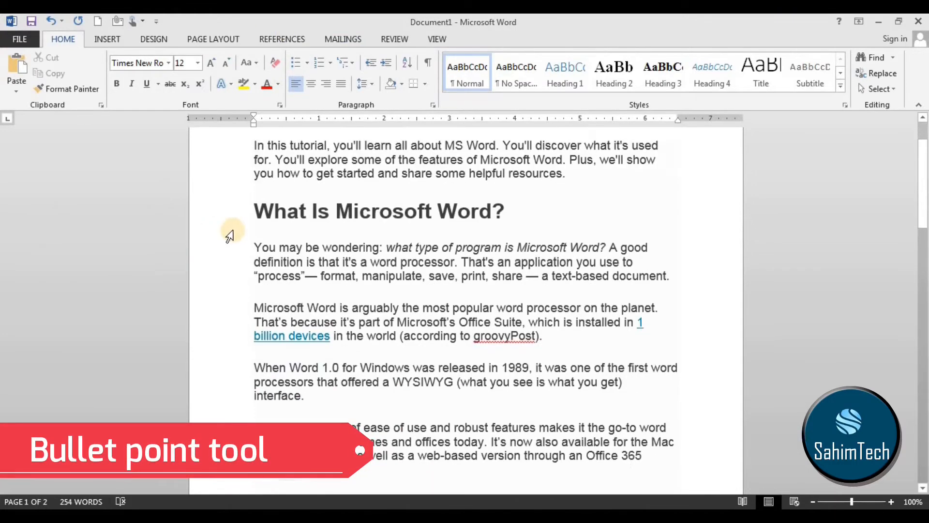
{"action": "left_click_drag", "start_coordinate": [255, 215], "coordinate": [390, 447]}
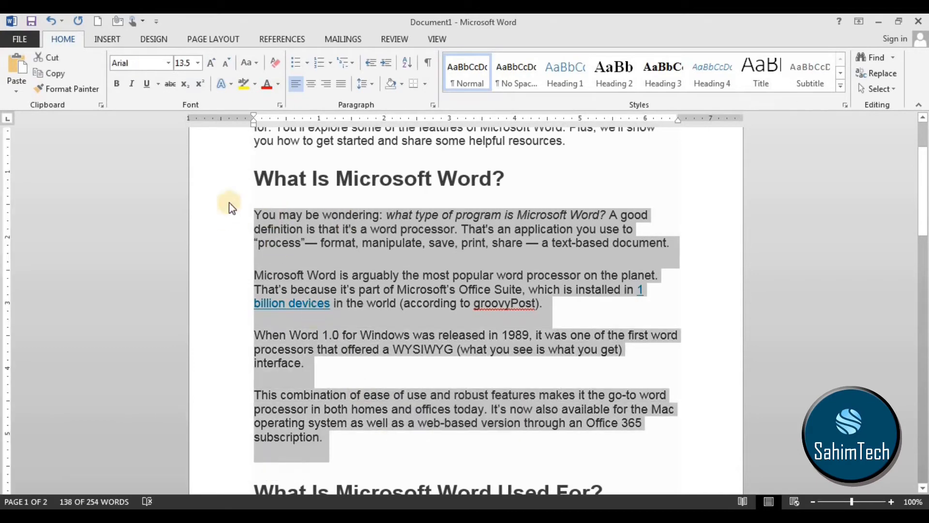
{"action": "left_click", "coordinate": [247, 365]}
{"action": "left_click_drag", "start_coordinate": [251, 207], "coordinate": [409, 455]}
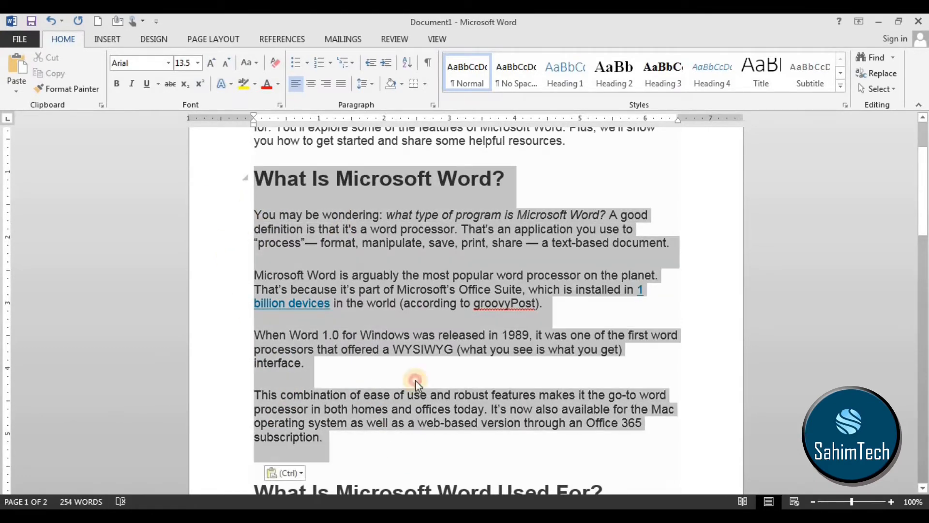
{"action": "left_click", "coordinate": [308, 63]}
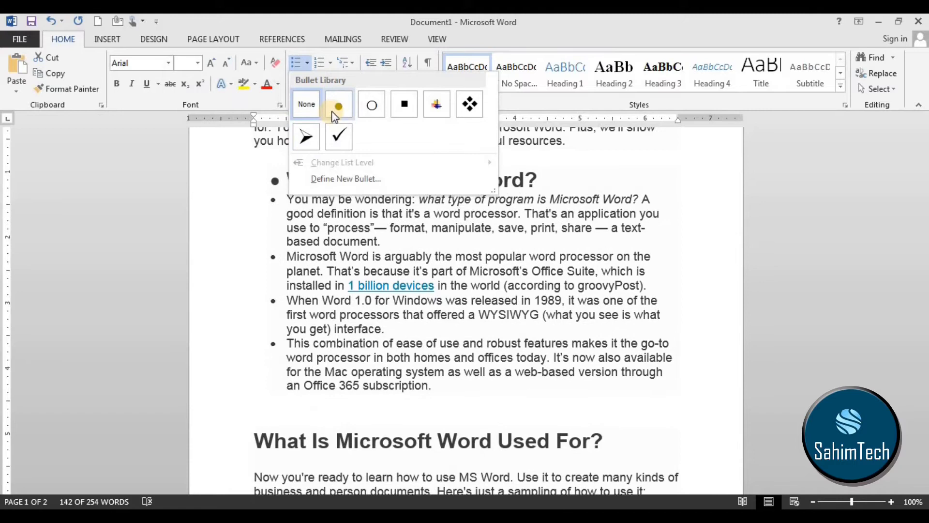
{"action": "left_click", "coordinate": [331, 112]}
{"action": "left_click", "coordinate": [276, 154]}
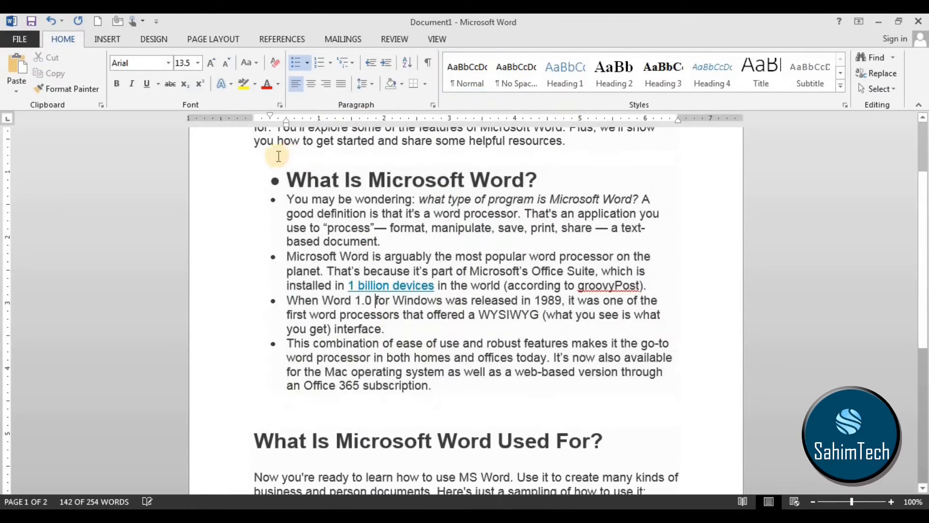
Remove the bullet from the "What Is Microsoft Word?" heading, keeping the paragraphs below it bulleted.
{"action": "left_click", "coordinate": [276, 179]}
{"action": "left_click", "coordinate": [328, 271]}
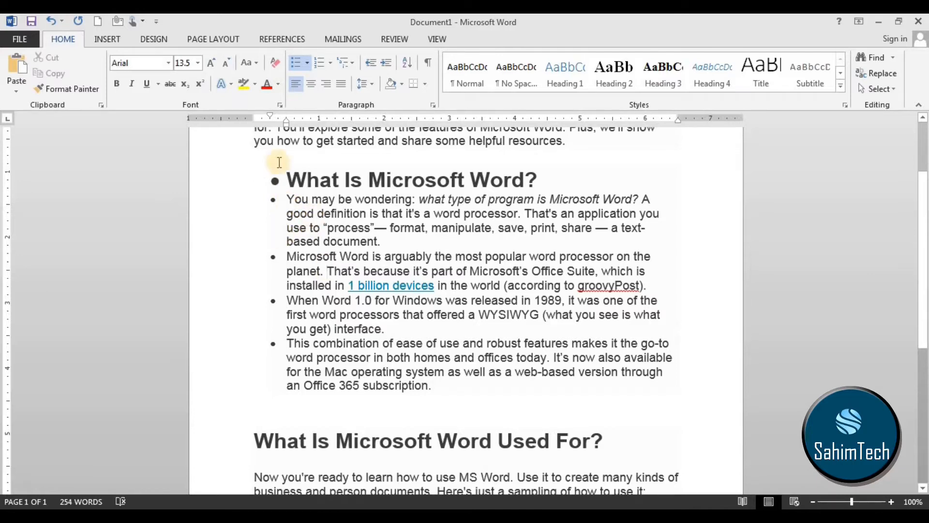
{"action": "left_click", "coordinate": [277, 182]}
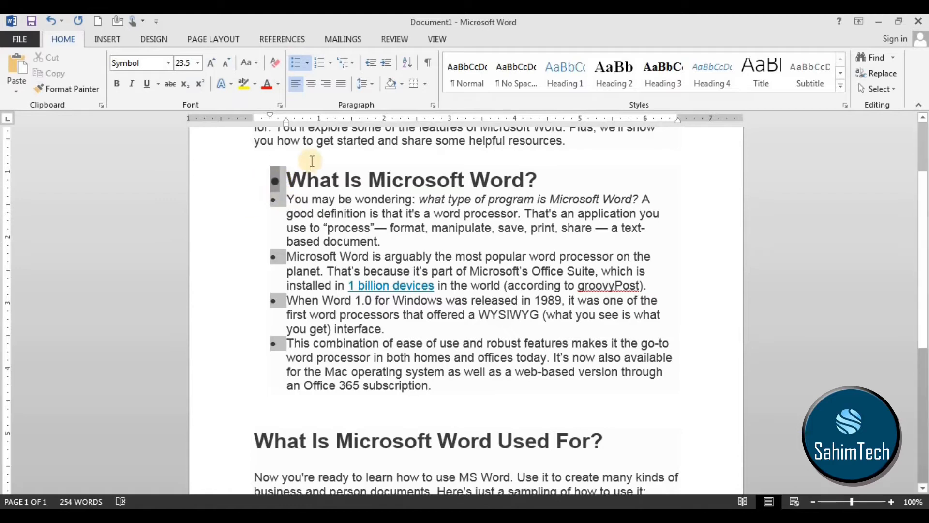
{"action": "key", "text": "BackSpace"}
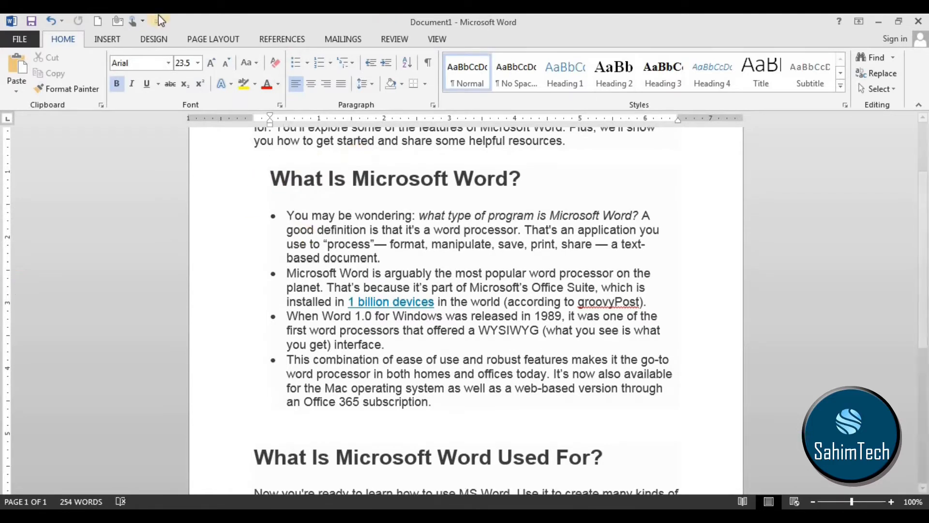
{"action": "left_click_drag", "start_coordinate": [252, 208], "coordinate": [320, 343]}
{"action": "left_click", "coordinate": [269, 312]}
{"action": "key", "text": "Return"}
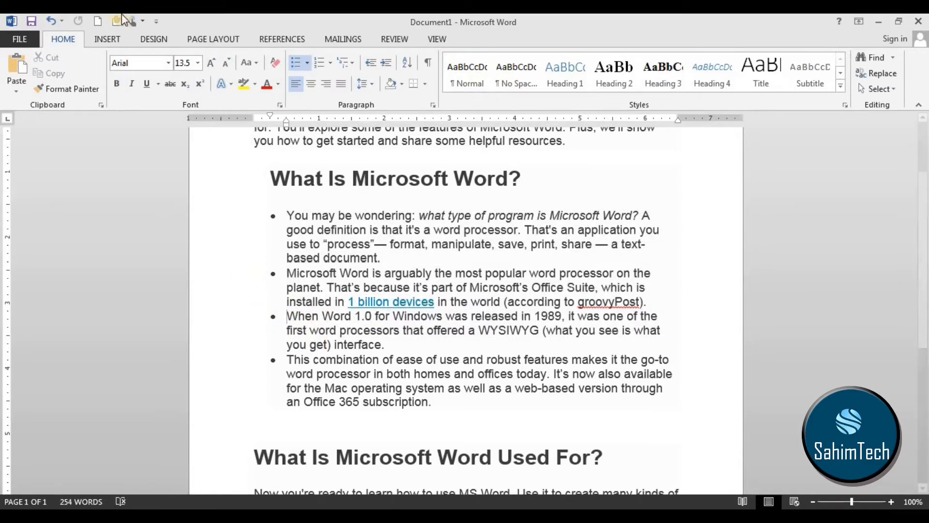
Number all the paragraphs below the "What Is Microsoft Word Used For?" heading in the 1. 2. 3. format.
{"action": "scroll", "coordinate": [315, 266], "scroll_direction": "down", "scroll_amount": 8}
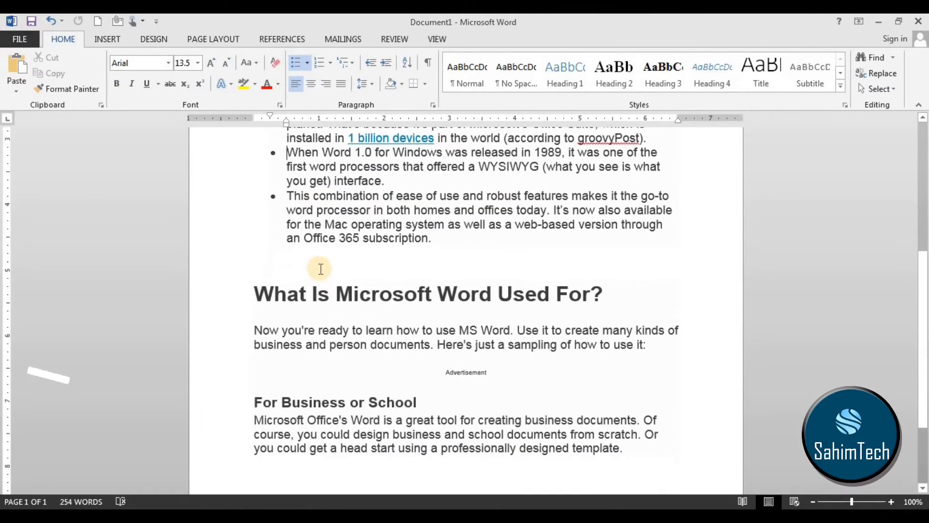
{"action": "left_click_drag", "start_coordinate": [245, 208], "coordinate": [299, 244]}
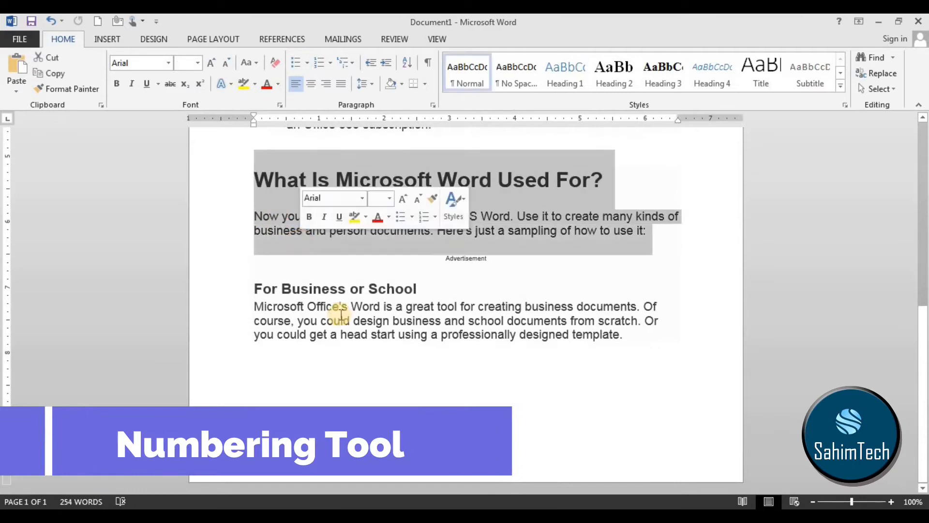
{"action": "left_click", "coordinate": [577, 375]}
{"action": "left_click_drag", "start_coordinate": [642, 363], "coordinate": [222, 210]}
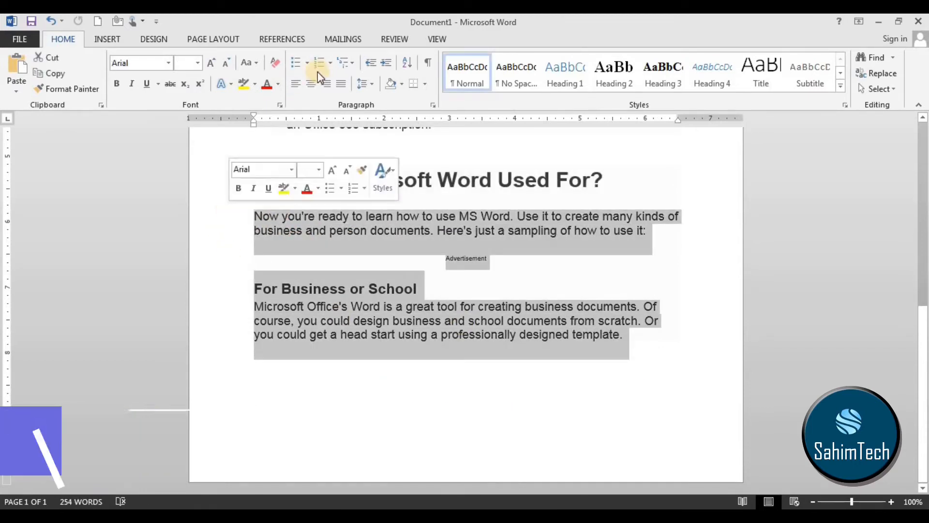
{"action": "left_click", "coordinate": [329, 63]}
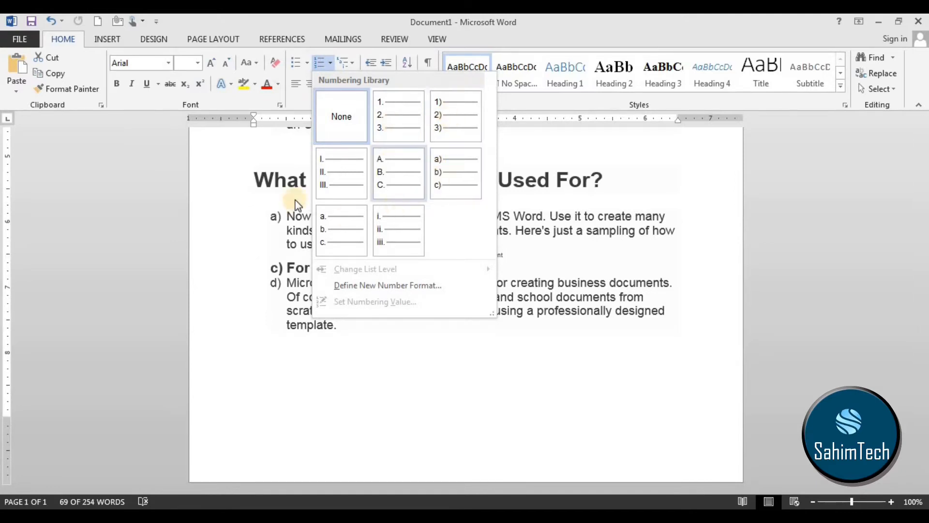
{"action": "left_click", "coordinate": [409, 130]}
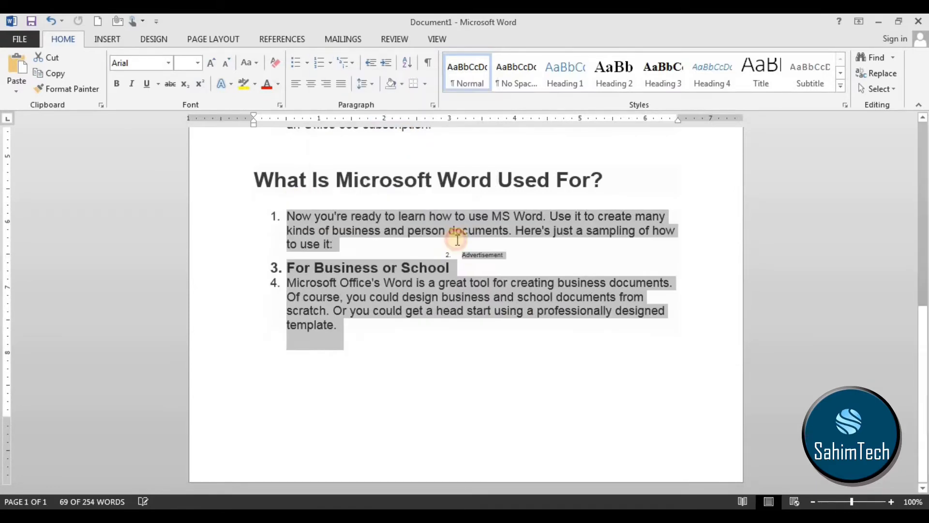
{"action": "left_click", "coordinate": [387, 369]}
{"action": "scroll", "coordinate": [390, 358], "scroll_direction": "up", "scroll_amount": 2}
{"action": "scroll", "coordinate": [387, 353], "scroll_direction": "down", "scroll_amount": 2}
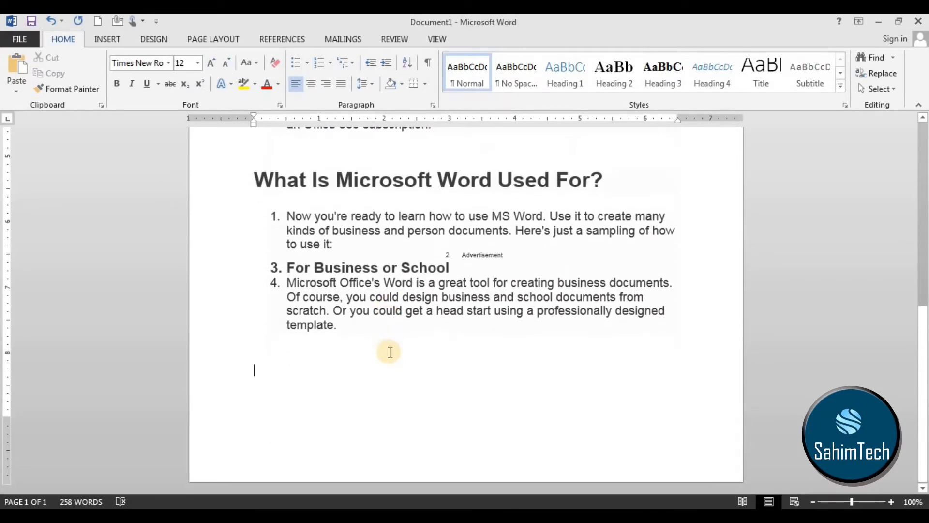
Turn the numbering off for the paragraphs under "What Is Microsoft Word Used For?" and reapply it.
{"action": "scroll", "coordinate": [342, 412], "scroll_direction": "up", "scroll_amount": 2}
{"action": "left_click_drag", "start_coordinate": [317, 420], "coordinate": [289, 316]}
{"action": "left_click", "coordinate": [320, 62]}
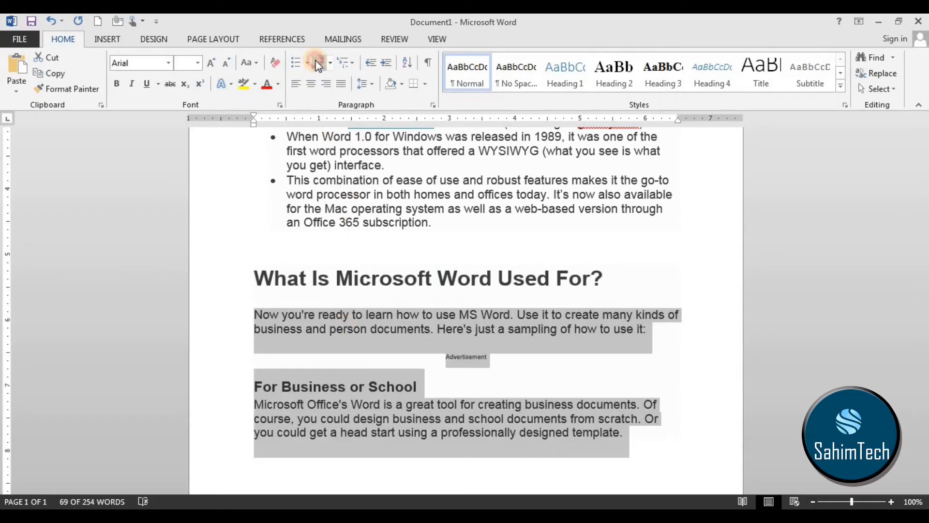
{"action": "left_click", "coordinate": [319, 62]}
{"action": "left_click", "coordinate": [361, 315]}
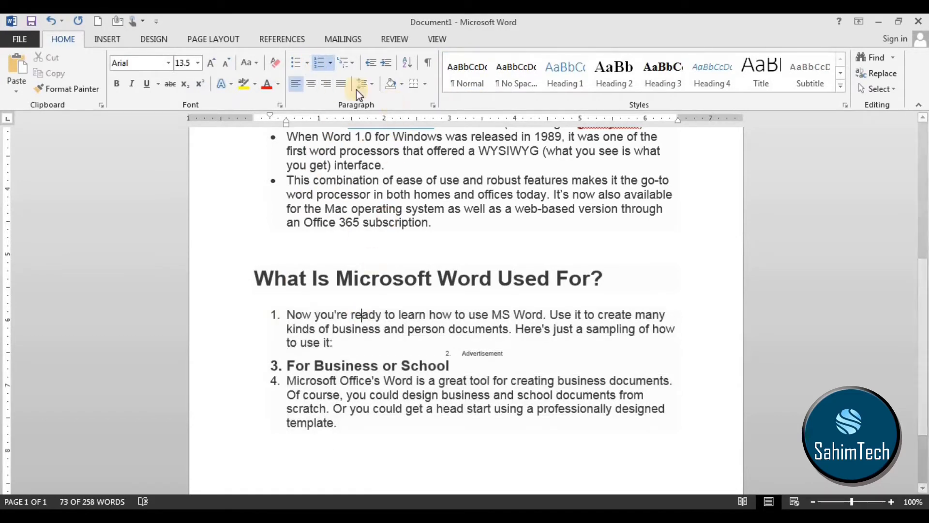
Apply the multilevel list format "1 Heading 1, 1.1 Heading 2, 1.1.1 Heading 3" to the numbered paragraphs.
{"action": "left_click", "coordinate": [347, 63]}
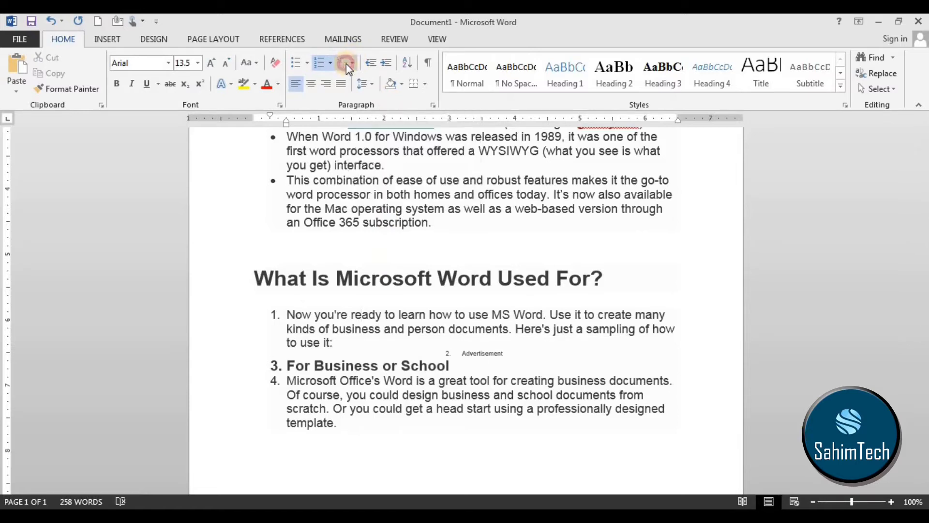
{"action": "mouse_move", "coordinate": [347, 125]}
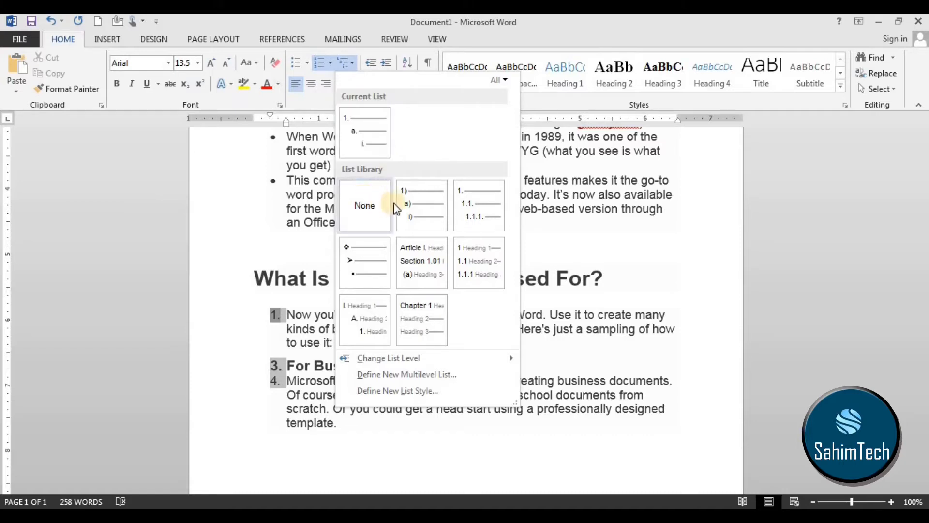
{"action": "mouse_move", "coordinate": [476, 266]}
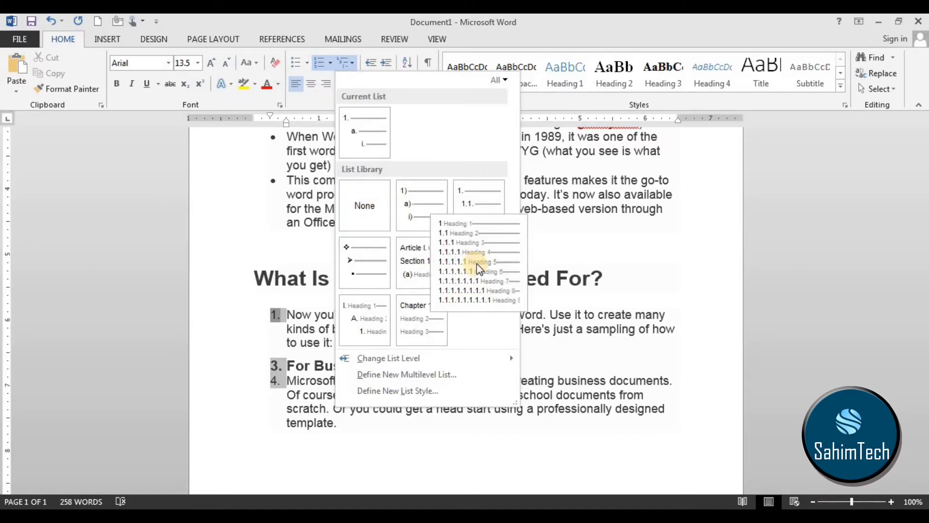
{"action": "left_click", "coordinate": [481, 272]}
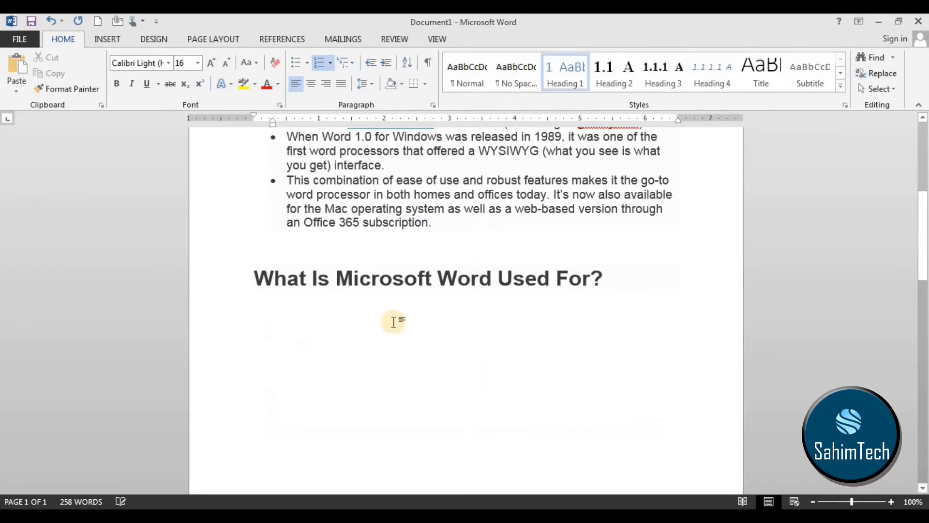
{"action": "scroll", "coordinate": [432, 382], "scroll_direction": "down", "scroll_amount": 10}
{"action": "scroll", "coordinate": [441, 366], "scroll_direction": "up", "scroll_amount": 5}
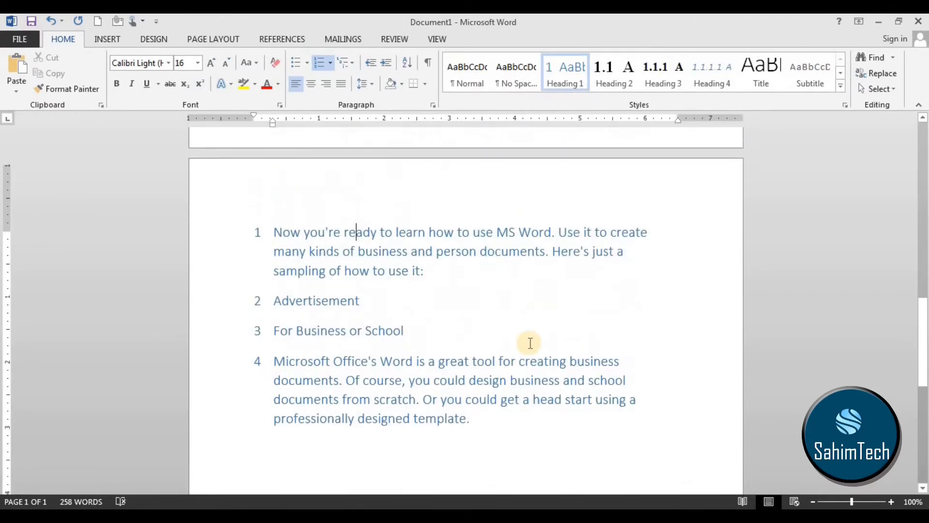
{"action": "left_click", "coordinate": [257, 241]}
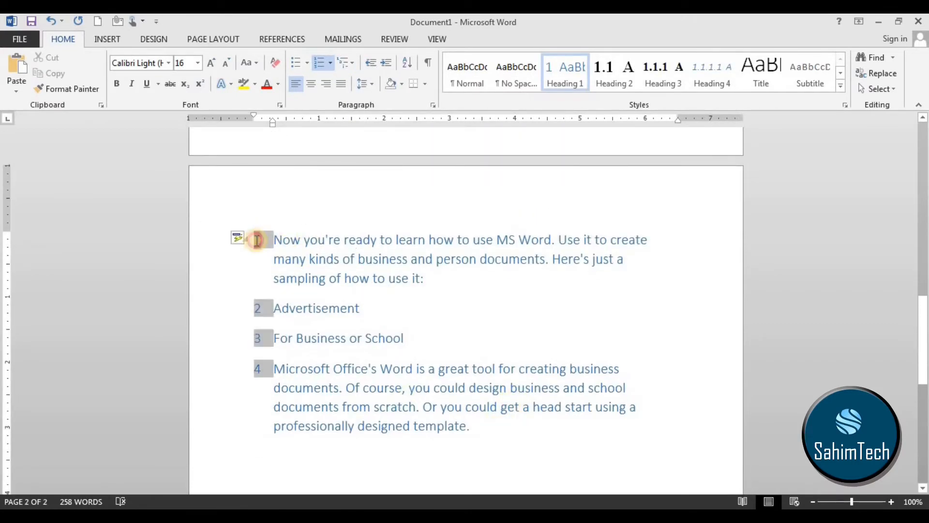
{"action": "left_click", "coordinate": [283, 294]}
{"action": "scroll", "coordinate": [491, 190], "scroll_direction": "up", "scroll_amount": 10}
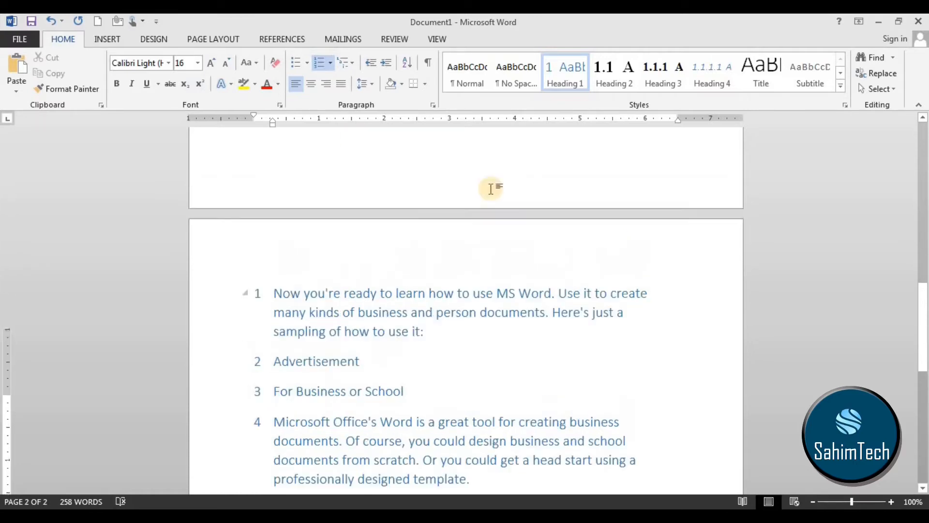
{"action": "scroll", "coordinate": [332, 249], "scroll_direction": "down", "scroll_amount": 14}
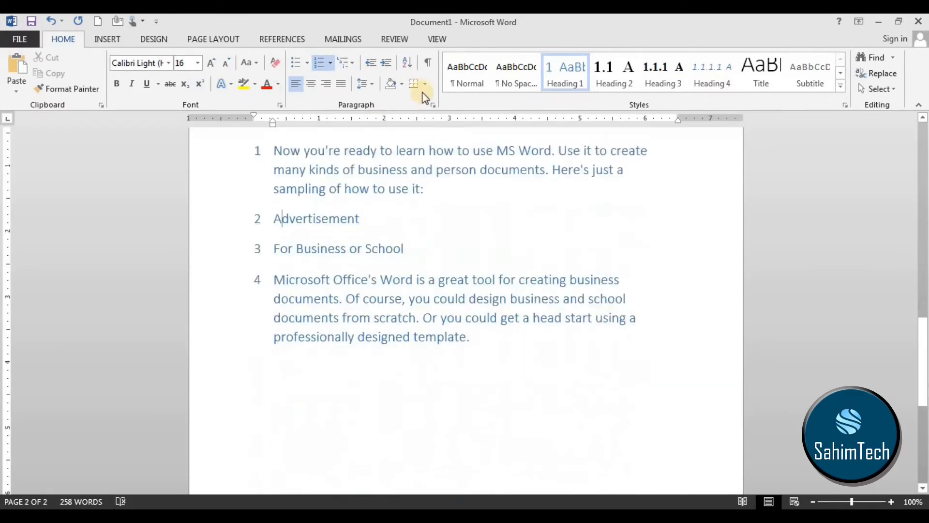
{"action": "left_click", "coordinate": [415, 147]}
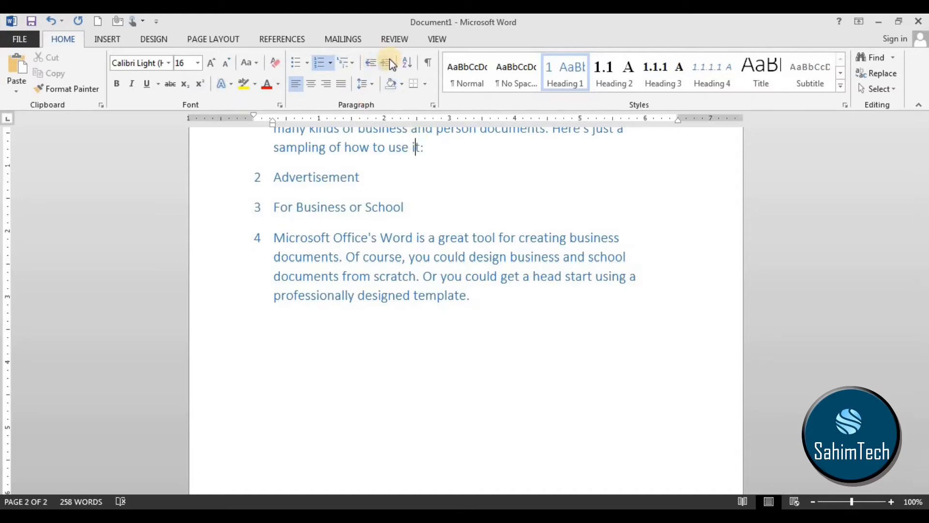
Increase the indent of the last bulleted paragraph, "This combination of ease of use", to about 4.5 inches on the ruler.
{"action": "scroll", "coordinate": [438, 144], "scroll_direction": "up", "scroll_amount": 3}
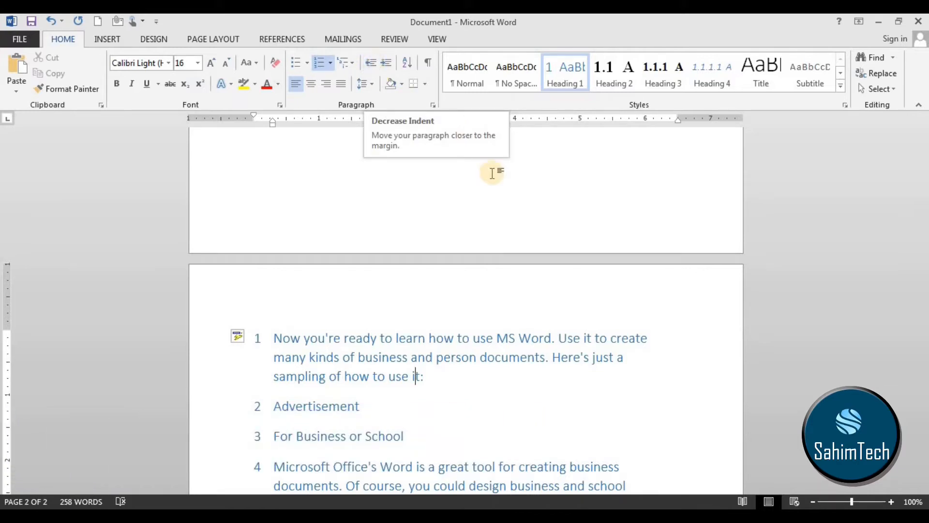
{"action": "scroll", "coordinate": [504, 166], "scroll_direction": "up", "scroll_amount": 5}
{"action": "scroll", "coordinate": [505, 166], "scroll_direction": "up", "scroll_amount": 4}
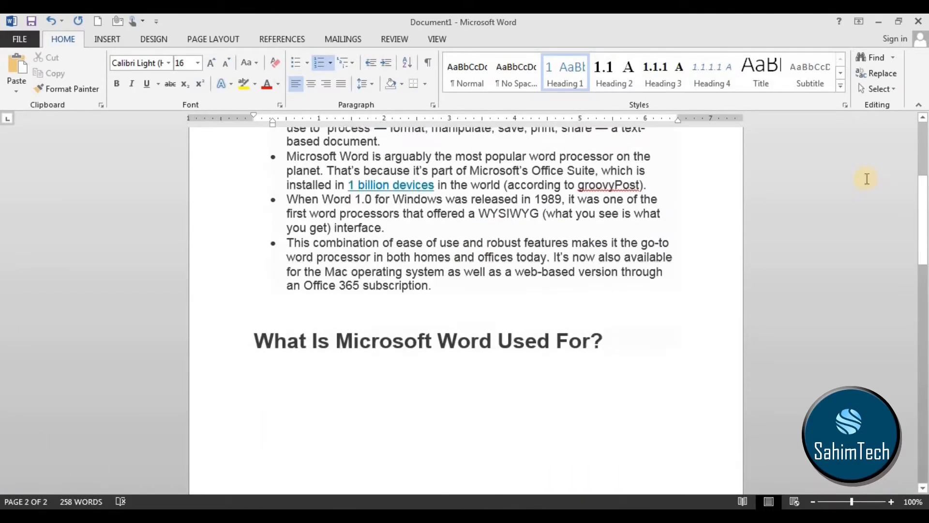
{"action": "left_click_drag", "start_coordinate": [678, 117], "coordinate": [680, 125]}
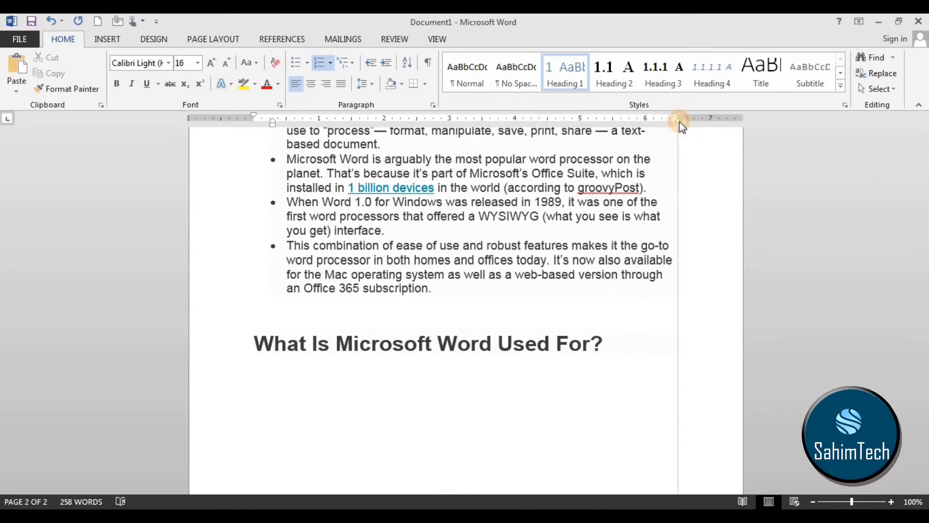
{"action": "left_click_drag", "start_coordinate": [680, 125], "coordinate": [680, 125]}
{"action": "left_click", "coordinate": [253, 341]}
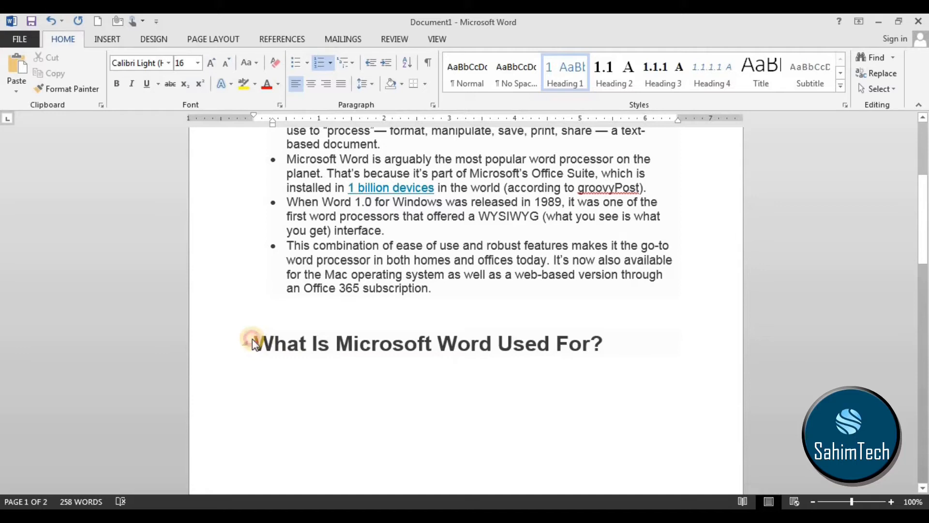
{"action": "left_click_drag", "start_coordinate": [558, 319], "coordinate": [293, 242]}
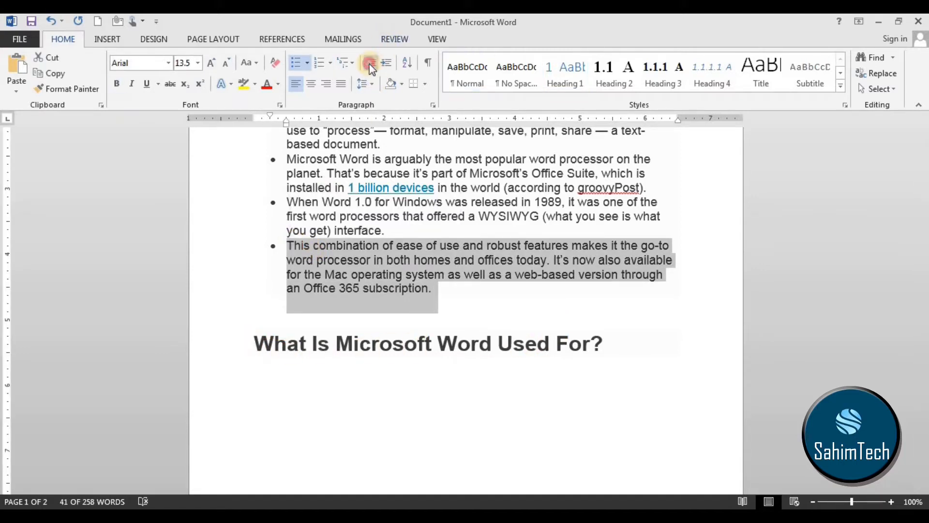
{"action": "left_click", "coordinate": [383, 66]}
{"action": "left_click", "coordinate": [383, 66]}
{"action": "left_click", "coordinate": [382, 65]}
{"action": "left_click", "coordinate": [382, 66]}
{"action": "left_click", "coordinate": [383, 66]}
{"action": "left_click", "coordinate": [383, 66]}
{"action": "left_click", "coordinate": [383, 66]}
{"action": "left_click", "coordinate": [382, 65]}
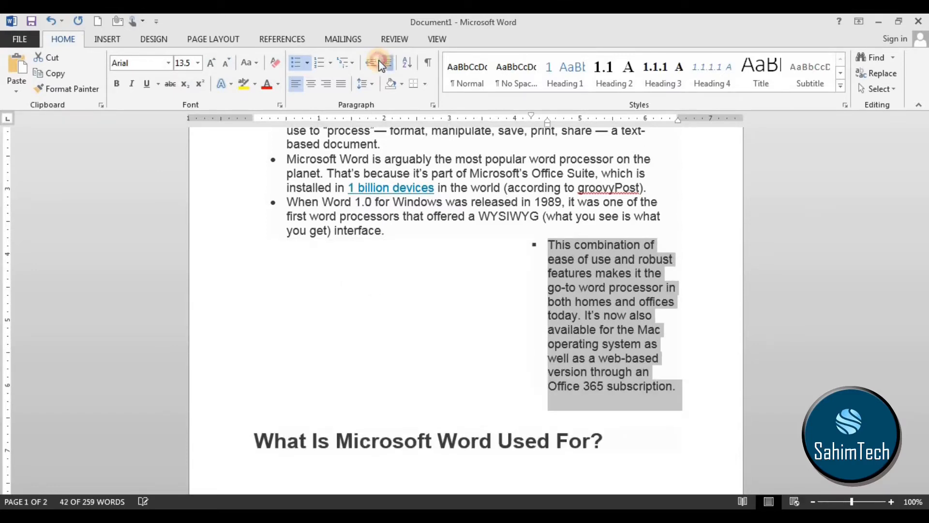
Decrease the indent of the last bulleted paragraph, "This combination of ease of use", until it lines up with the other bullets.
{"action": "left_click", "coordinate": [371, 64]}
{"action": "left_click", "coordinate": [371, 64]}
{"action": "left_click", "coordinate": [372, 65]}
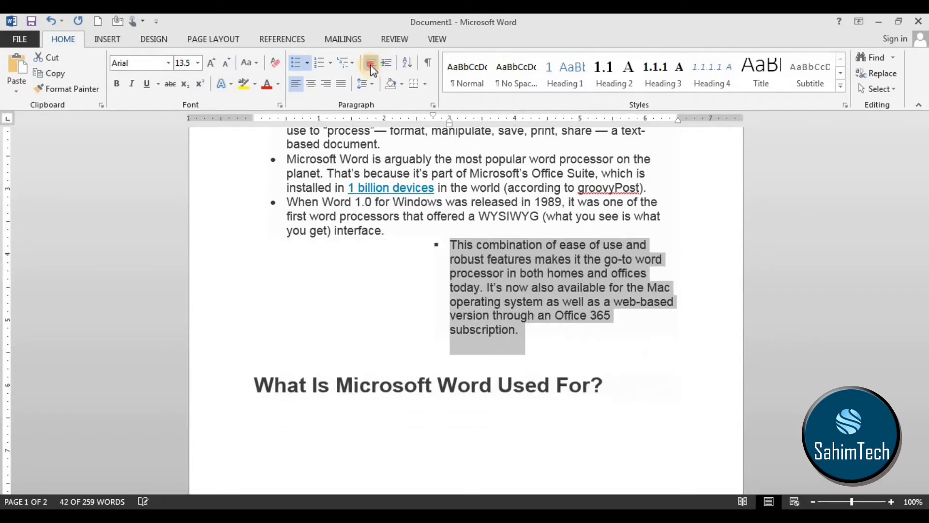
{"action": "left_click", "coordinate": [371, 65]}
{"action": "left_click", "coordinate": [371, 65]}
{"action": "left_click", "coordinate": [371, 64]}
{"action": "left_click", "coordinate": [371, 64]}
{"action": "left_click", "coordinate": [371, 64]}
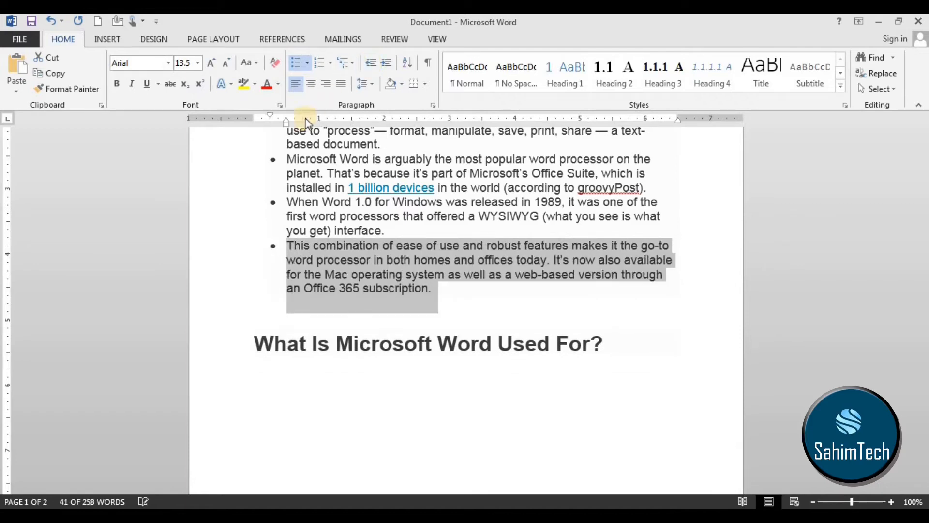
{"action": "left_click", "coordinate": [269, 116]}
{"action": "left_click", "coordinate": [288, 125]}
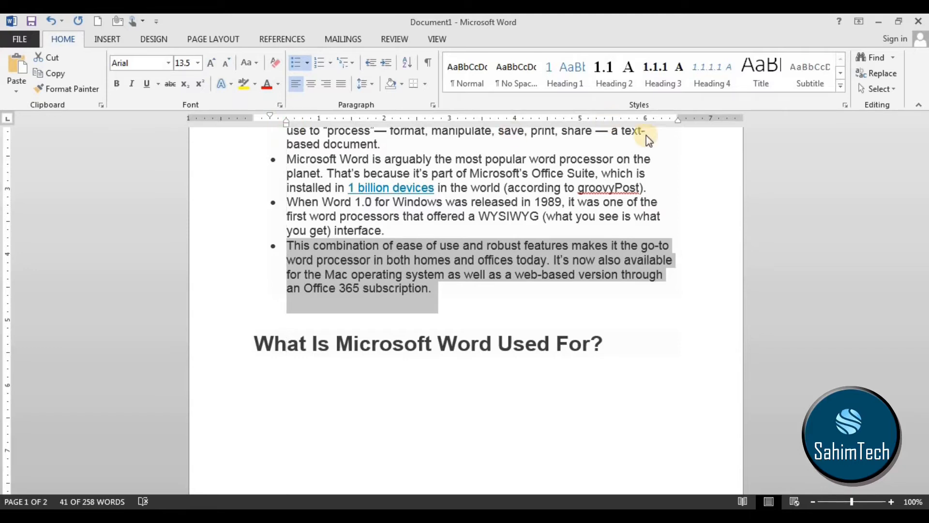
{"action": "left_click", "coordinate": [678, 122]}
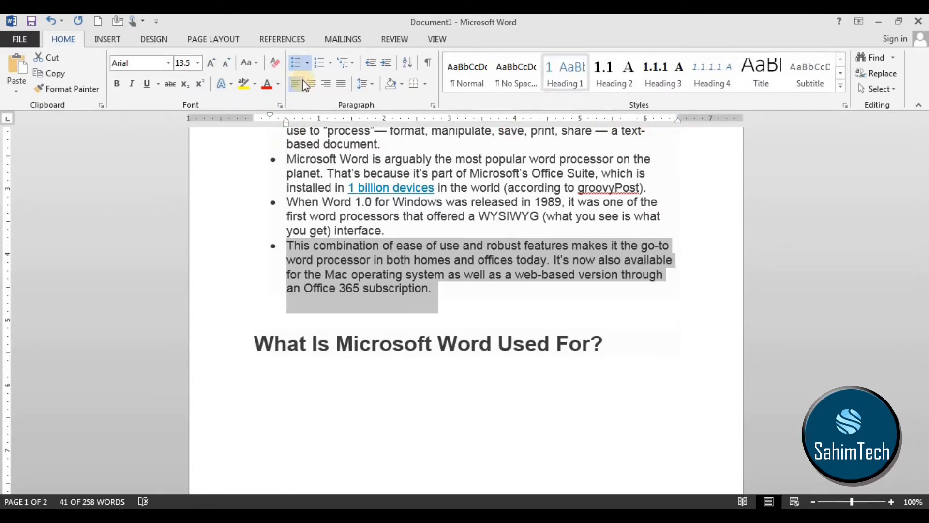
Increase the last bulleted paragraph's indent to about 4.5 inches on the ruler again, and decrease it back in line with the other bullets.
{"action": "left_click", "coordinate": [385, 63]}
{"action": "left_click", "coordinate": [384, 63]}
{"action": "left_click", "coordinate": [385, 63]}
{"action": "left_click", "coordinate": [385, 63]}
{"action": "left_click", "coordinate": [385, 63]}
{"action": "left_click", "coordinate": [385, 62]}
{"action": "left_click", "coordinate": [384, 63]}
{"action": "left_click", "coordinate": [385, 63]}
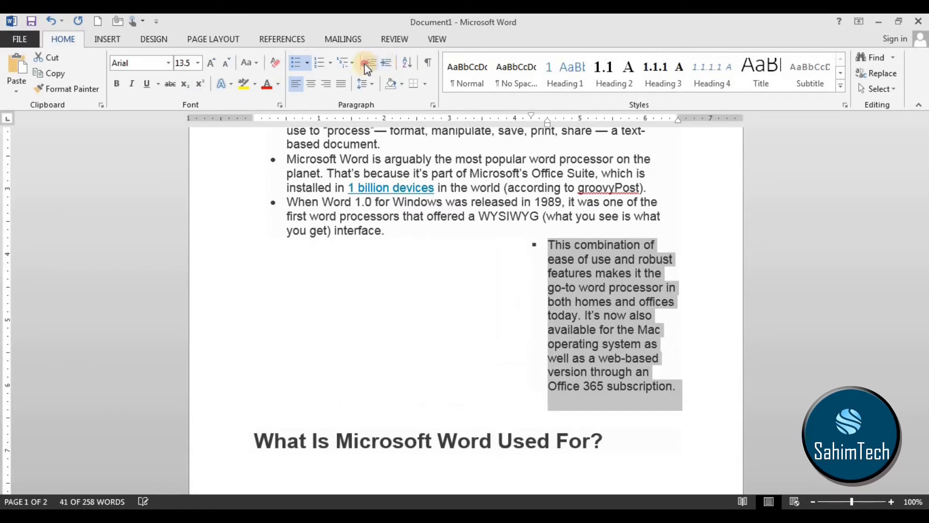
{"action": "left_click", "coordinate": [365, 63]}
{"action": "left_click", "coordinate": [365, 63]}
{"action": "left_click", "coordinate": [364, 63]}
{"action": "left_click", "coordinate": [365, 63]}
{"action": "left_click", "coordinate": [364, 63]}
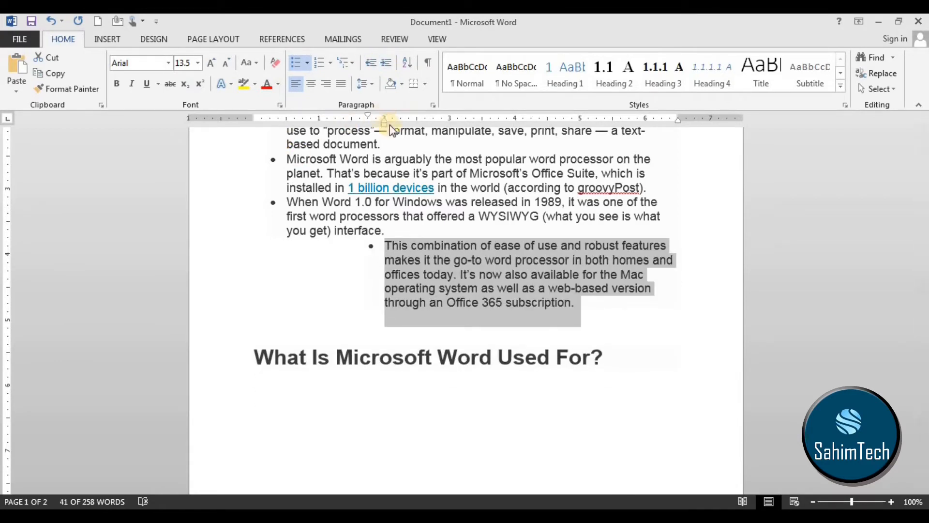
{"action": "left_click", "coordinate": [371, 63]}
{"action": "left_click", "coordinate": [372, 63]}
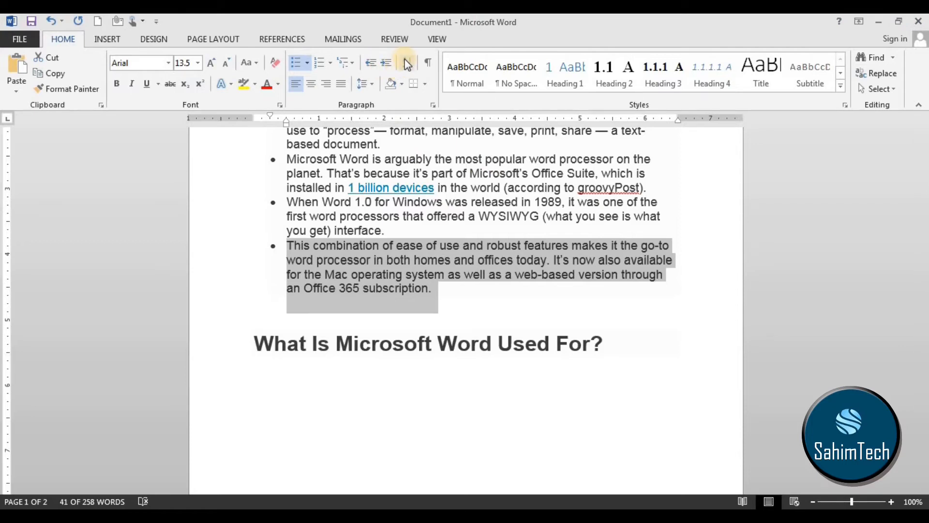
Sort the whole document by paragraphs as text in ascending order, with no header row.
{"action": "left_click", "coordinate": [474, 324]}
{"action": "scroll", "coordinate": [474, 324], "scroll_direction": "up", "scroll_amount": 5}
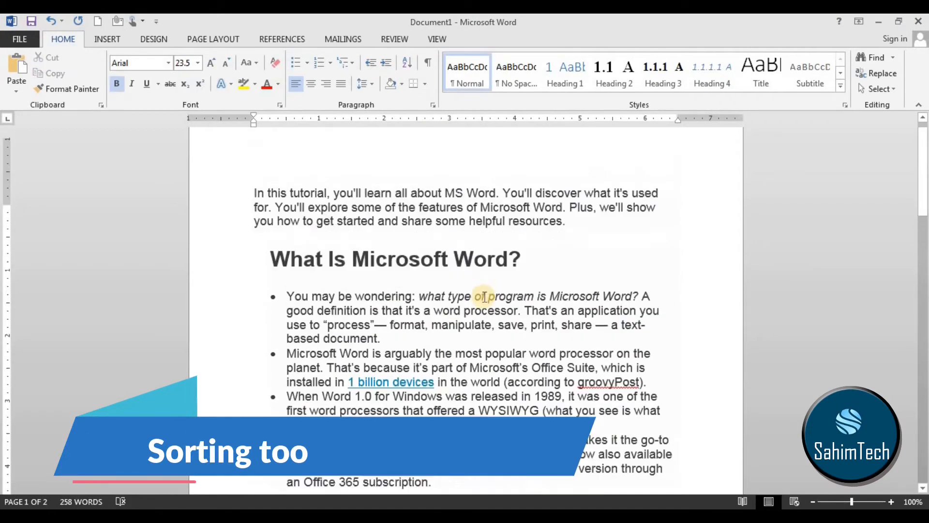
{"action": "left_click_drag", "start_coordinate": [254, 209], "coordinate": [710, 403]}
{"action": "scroll", "coordinate": [743, 367], "scroll_direction": "up", "scroll_amount": 9}
{"action": "scroll", "coordinate": [551, 237], "scroll_direction": "up", "scroll_amount": 10}
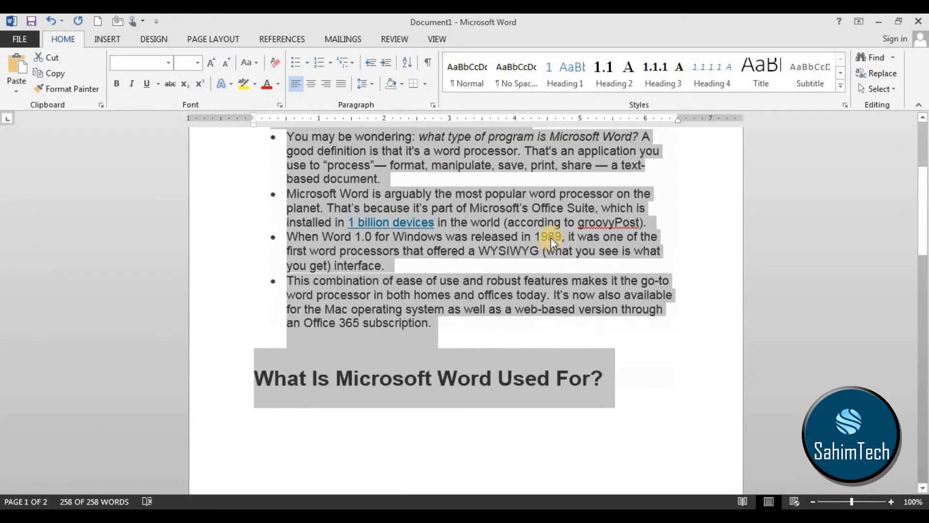
{"action": "left_click", "coordinate": [407, 62]}
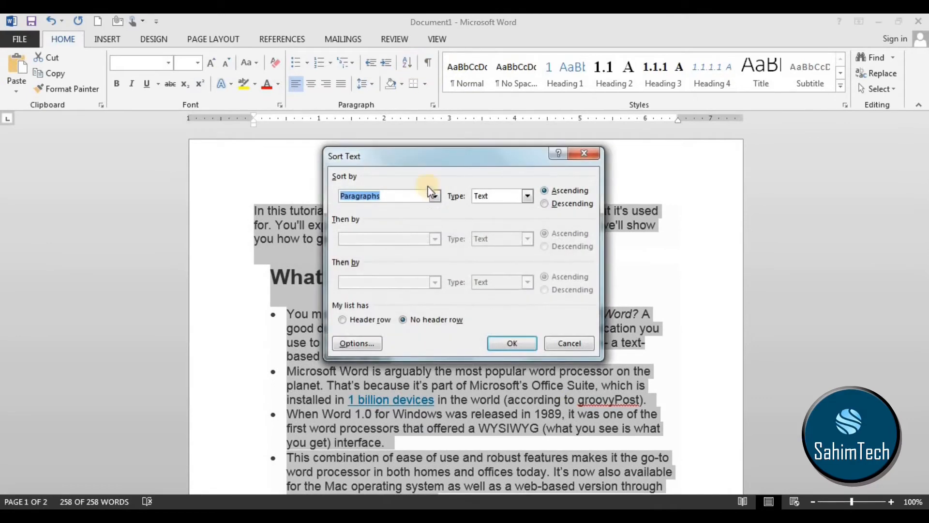
{"action": "left_click", "coordinate": [435, 196]}
{"action": "left_click", "coordinate": [437, 195]}
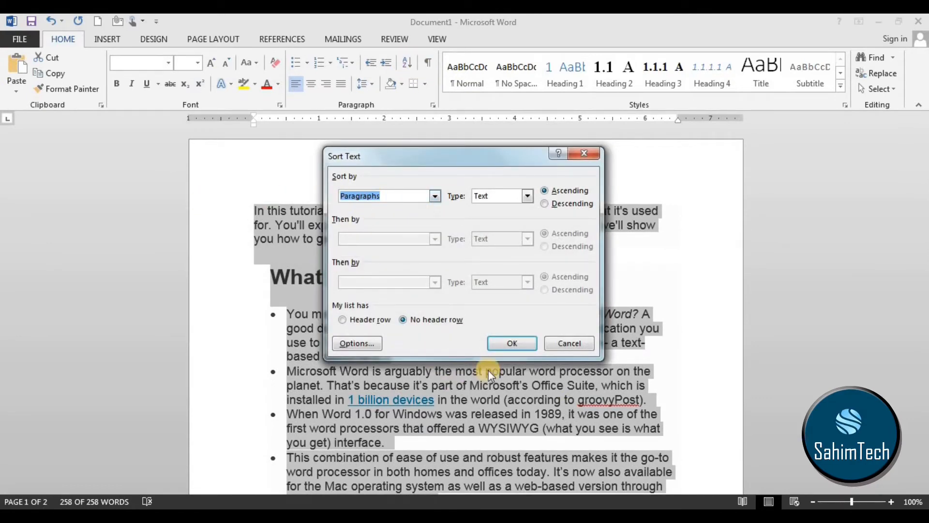
{"action": "left_click", "coordinate": [529, 195]}
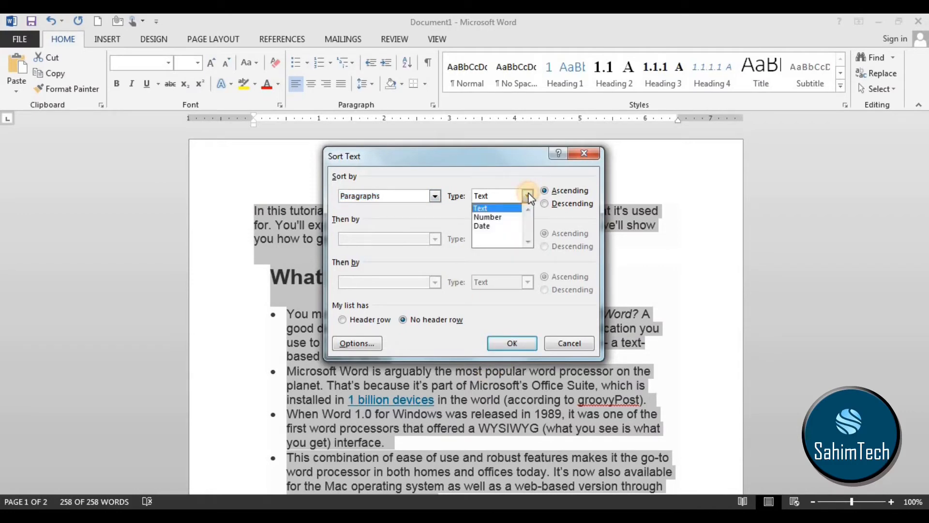
{"action": "left_click", "coordinate": [407, 218]}
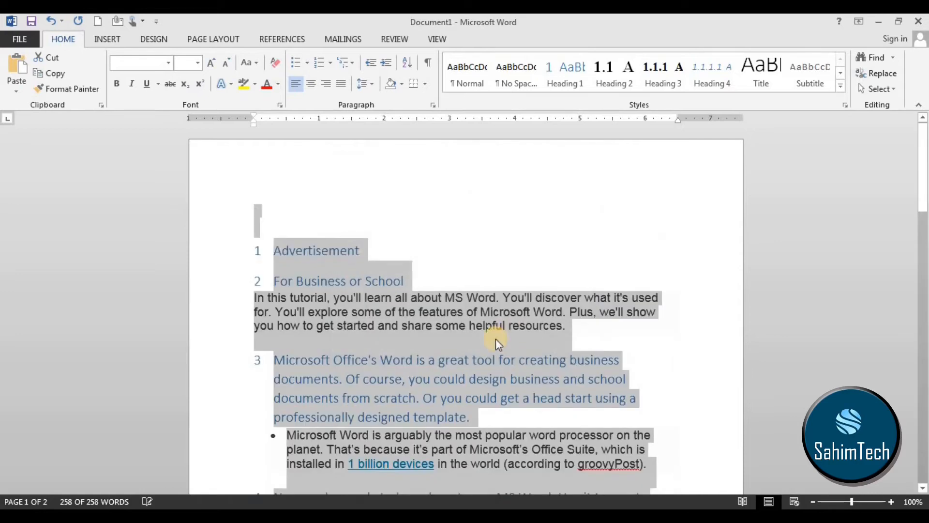
Examine the first letters of the sorted headings and paragraphs, from "Advertisement" to "You may be wondering", to check the alphabetical order.
{"action": "left_click", "coordinate": [394, 280]}
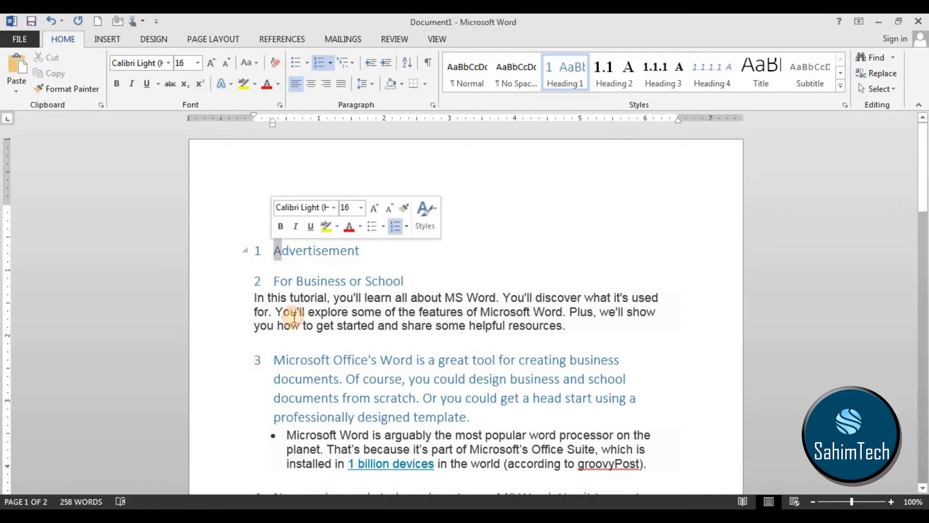
{"action": "left_click", "coordinate": [290, 300]}
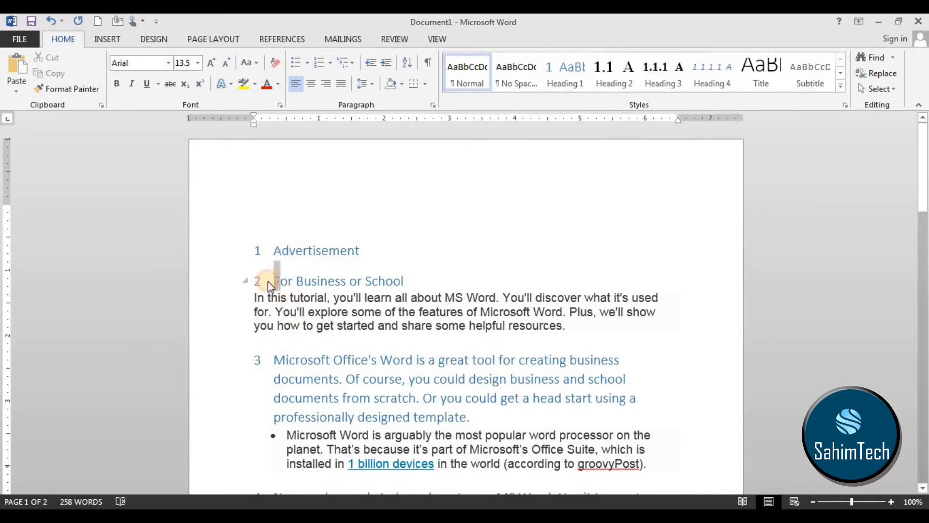
{"action": "left_click_drag", "start_coordinate": [259, 293], "coordinate": [252, 283]}
{"action": "left_click", "coordinate": [272, 359]}
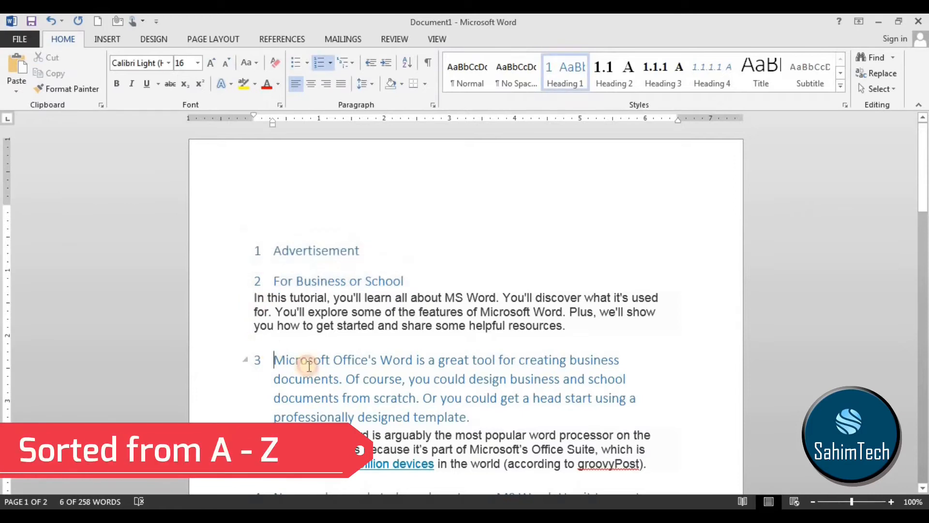
{"action": "scroll", "coordinate": [307, 363], "scroll_direction": "down", "scroll_amount": 10}
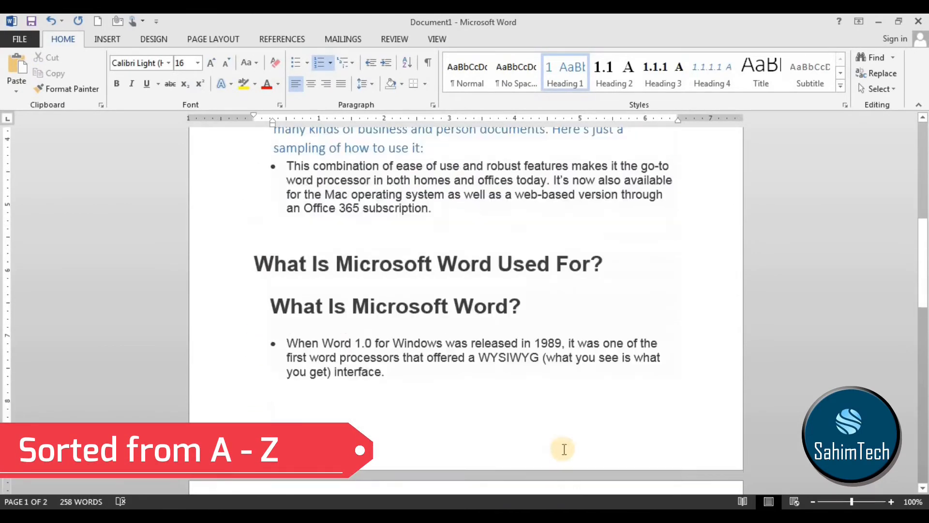
{"action": "scroll", "coordinate": [533, 436], "scroll_direction": "up", "scroll_amount": 6}
{"action": "scroll", "coordinate": [557, 311], "scroll_direction": "down", "scroll_amount": 7}
{"action": "left_click_drag", "start_coordinate": [609, 202], "coordinate": [256, 199]}
{"action": "left_click", "coordinate": [438, 272]}
{"action": "left_click_drag", "start_coordinate": [528, 241], "coordinate": [270, 233]}
{"action": "scroll", "coordinate": [412, 273], "scroll_direction": "down", "scroll_amount": 5}
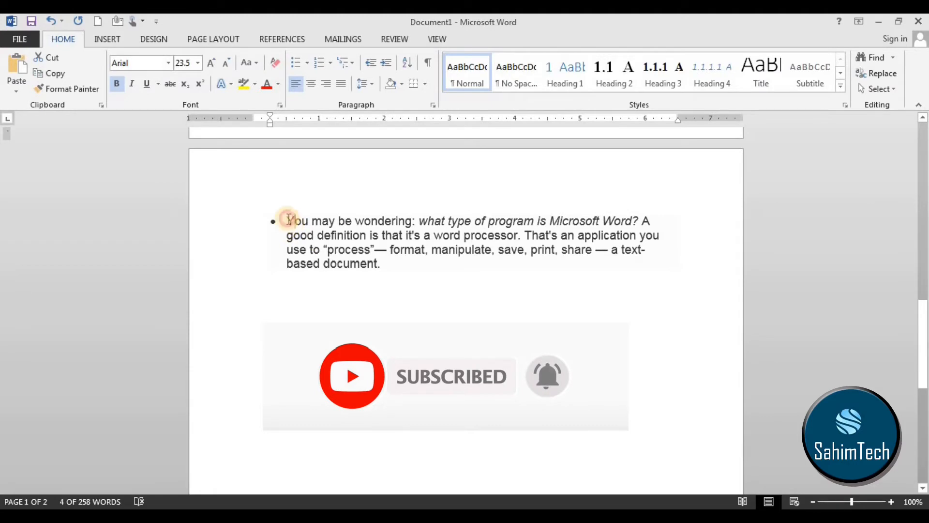
{"action": "left_click_drag", "start_coordinate": [288, 219], "coordinate": [294, 221]}
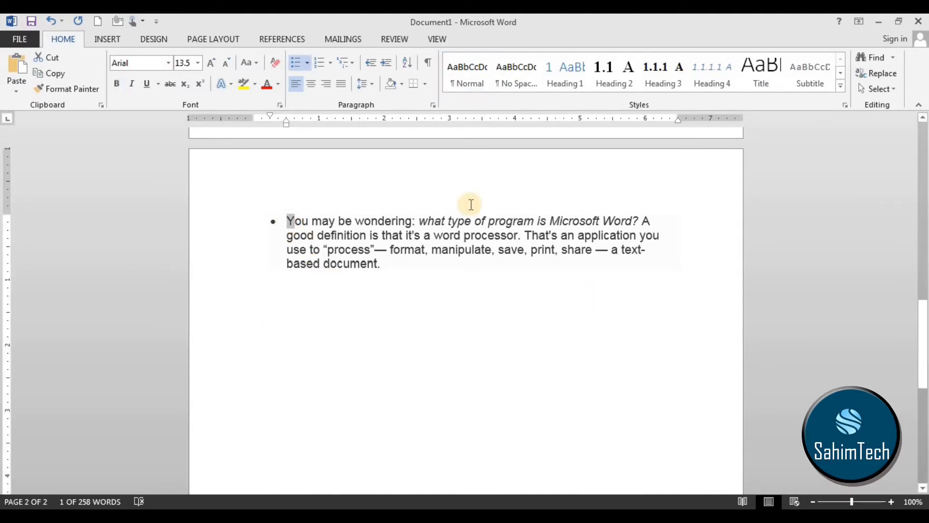
{"action": "scroll", "coordinate": [361, 241], "scroll_direction": "up", "scroll_amount": 9}
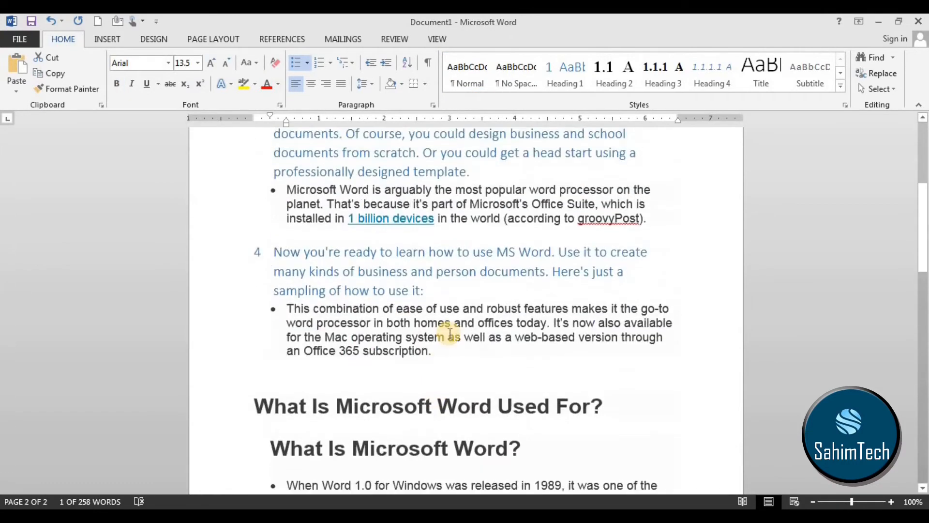
{"action": "scroll", "coordinate": [443, 342], "scroll_direction": "up", "scroll_amount": 6}
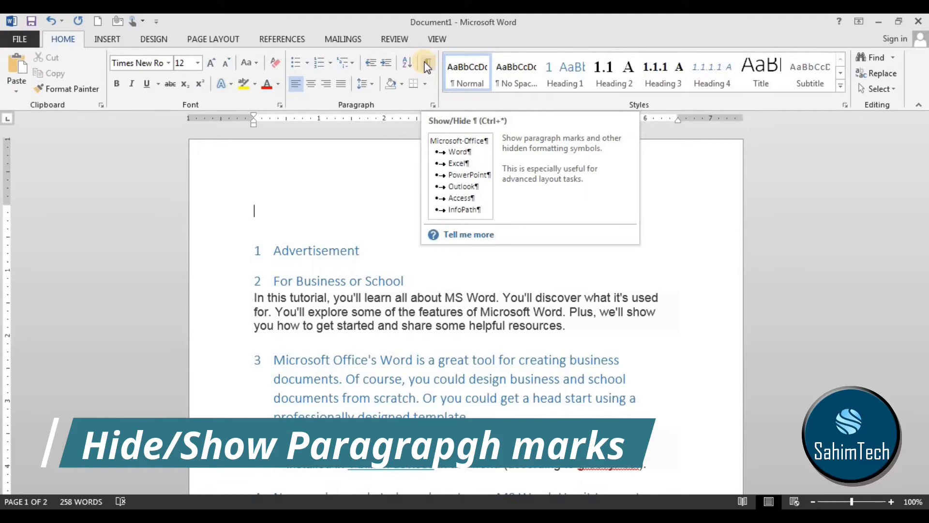
Show the paragraph marks and hidden formatting symbols, and examine them at the paragraph ends throughout the document.
{"action": "left_click", "coordinate": [428, 66]}
{"action": "left_click_drag", "start_coordinate": [572, 331], "coordinate": [562, 331]}
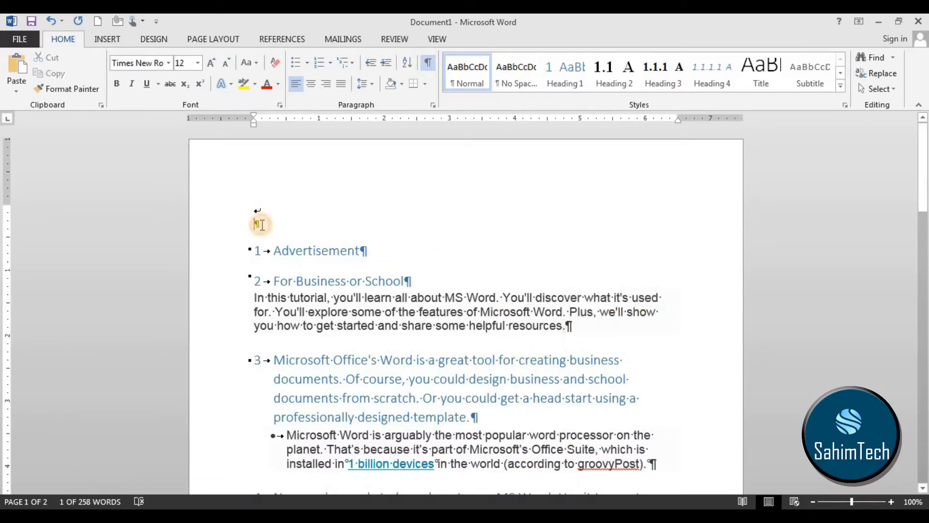
{"action": "left_click", "coordinate": [260, 224]}
{"action": "scroll", "coordinate": [271, 233], "scroll_direction": "down", "scroll_amount": 3}
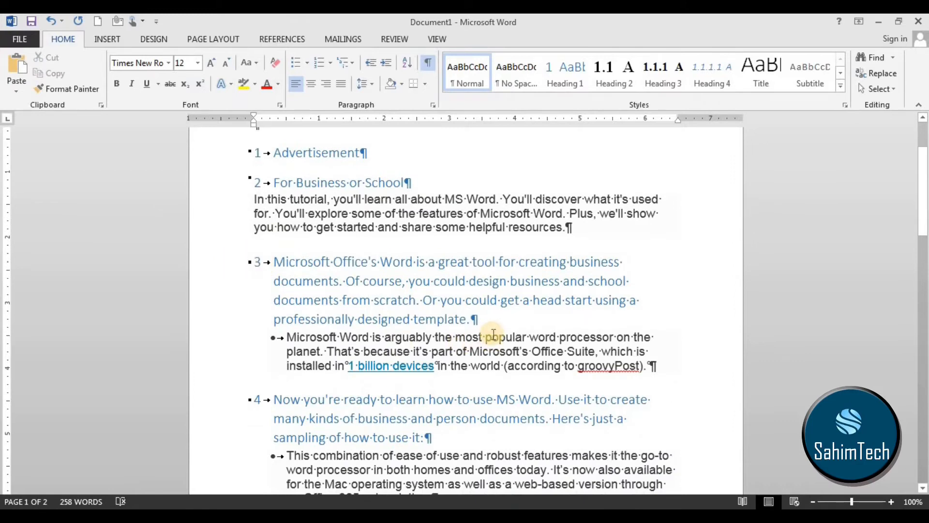
{"action": "left_click_drag", "start_coordinate": [472, 322], "coordinate": [466, 320]}
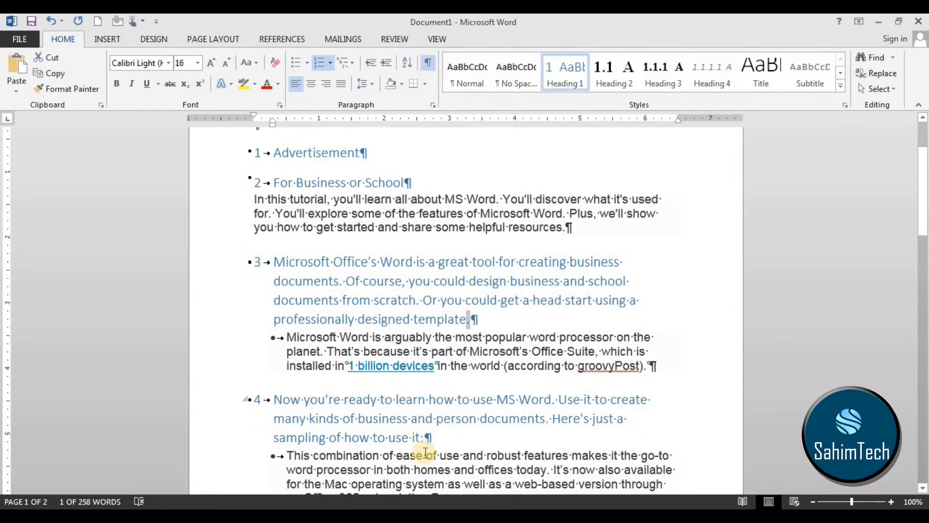
{"action": "scroll", "coordinate": [484, 375], "scroll_direction": "down", "scroll_amount": 3}
{"action": "scroll", "coordinate": [535, 379], "scroll_direction": "up", "scroll_amount": 3}
{"action": "scroll", "coordinate": [557, 363], "scroll_direction": "down", "scroll_amount": 5}
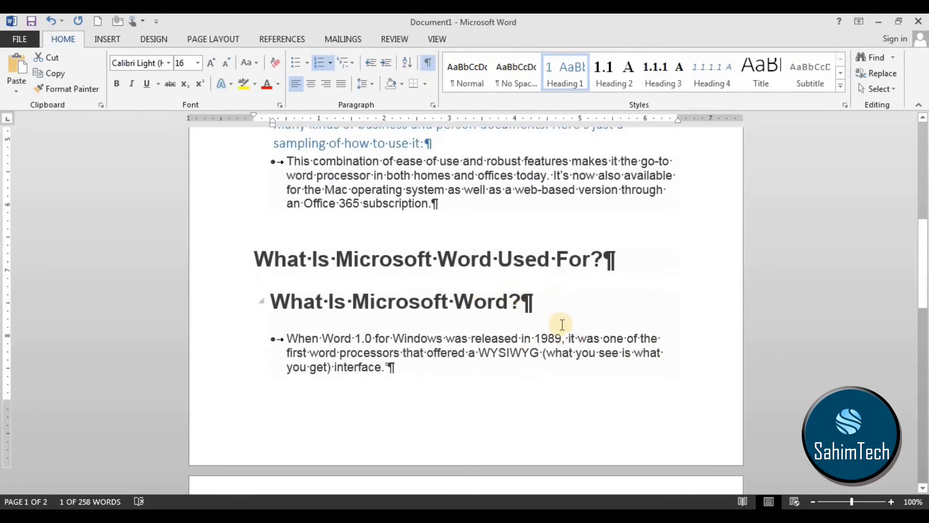
{"action": "scroll", "coordinate": [543, 362], "scroll_direction": "up", "scroll_amount": 8}
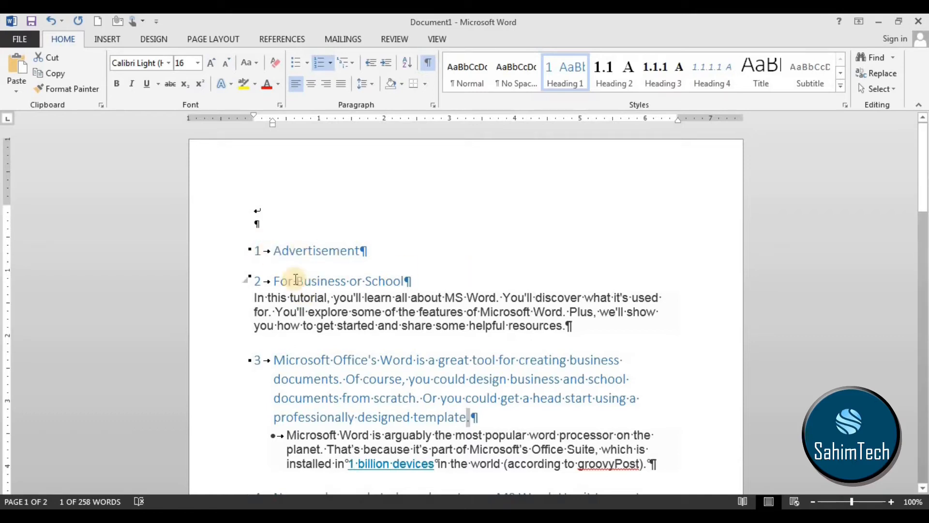
{"action": "left_click", "coordinate": [357, 251]}
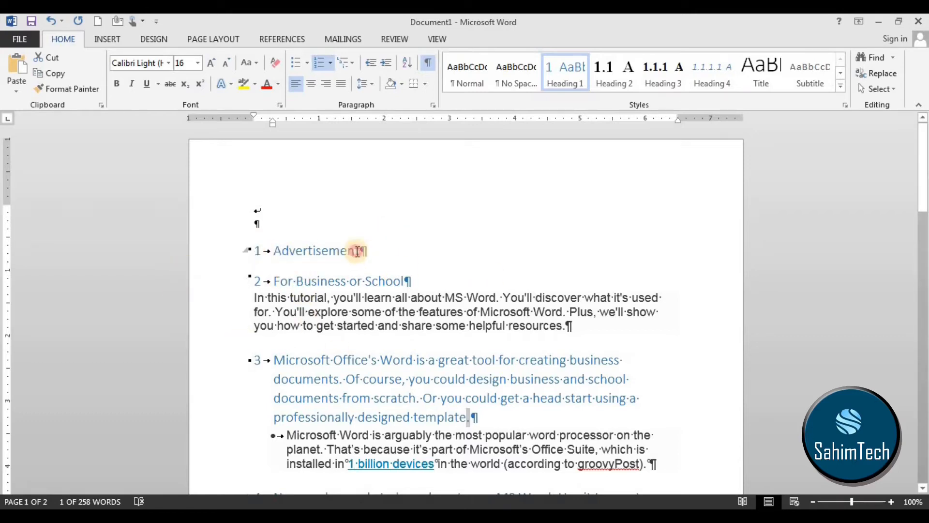
{"action": "left_click", "coordinate": [363, 250]}
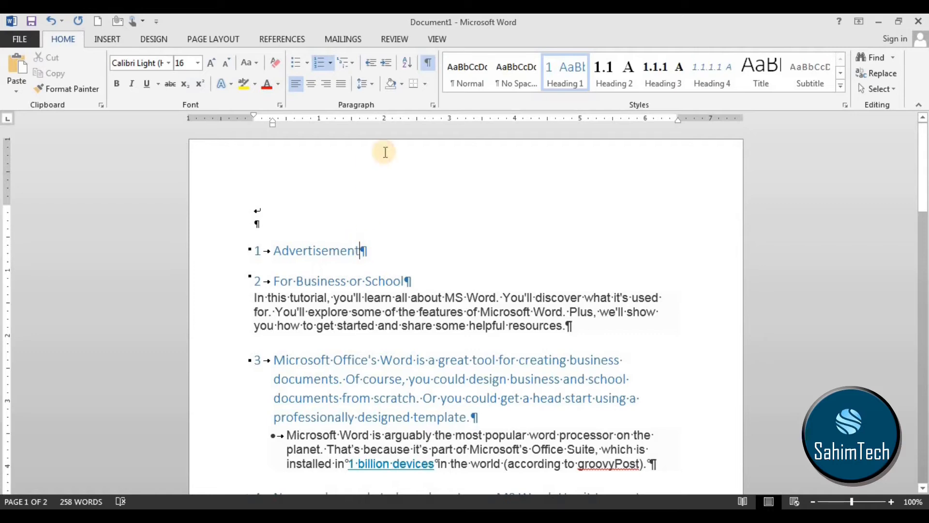
Hide the paragraph marks and look over the document without them.
{"action": "left_click", "coordinate": [429, 67]}
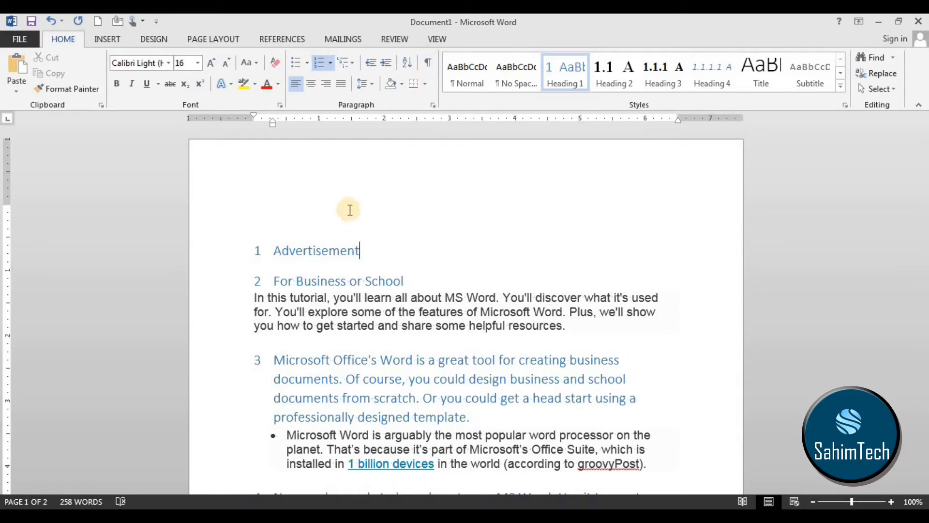
{"action": "scroll", "coordinate": [436, 272], "scroll_direction": "down", "scroll_amount": 2}
{"action": "scroll", "coordinate": [438, 265], "scroll_direction": "up", "scroll_amount": 2}
Toggle the paragraph marks on again to view the "For Business or School" section with them, and hide them again.
{"action": "left_click", "coordinate": [433, 66]}
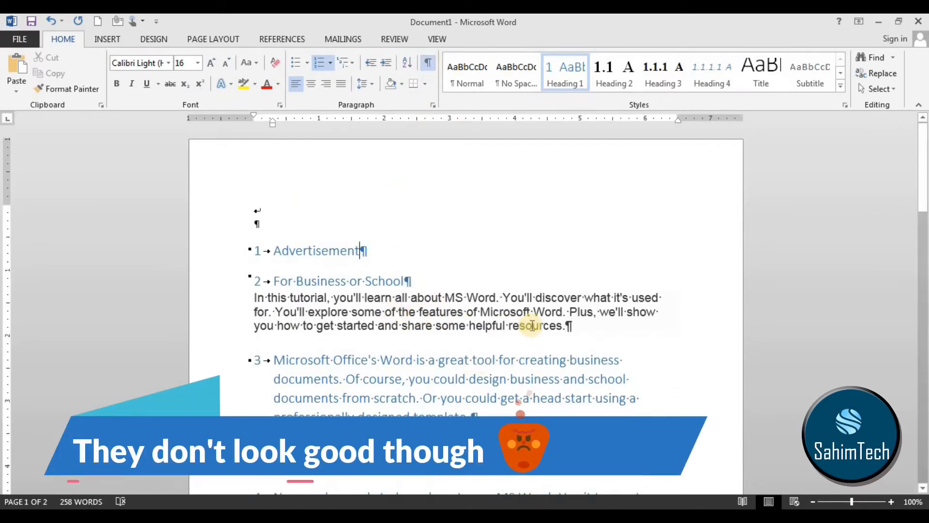
{"action": "left_click_drag", "start_coordinate": [571, 325], "coordinate": [288, 279]}
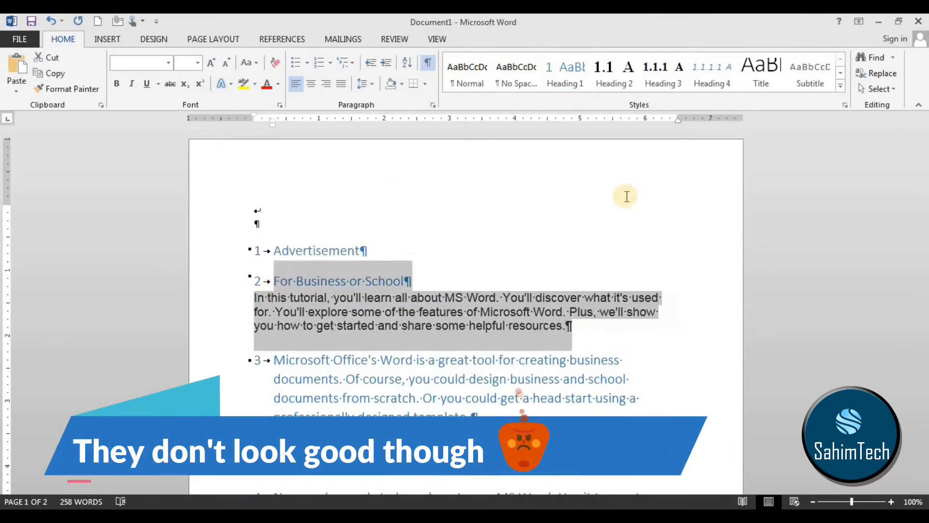
{"action": "left_click", "coordinate": [548, 196]}
{"action": "left_click", "coordinate": [429, 62]}
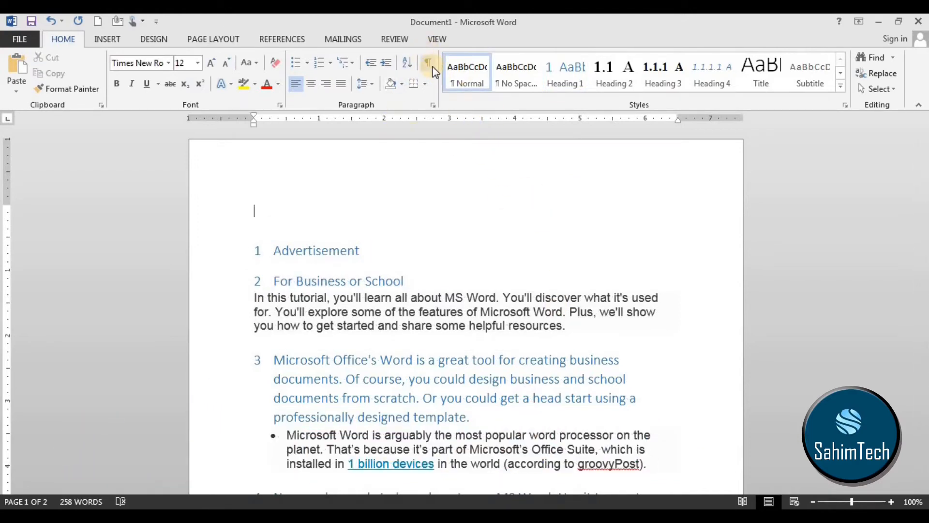
{"action": "left_click", "coordinate": [429, 62]}
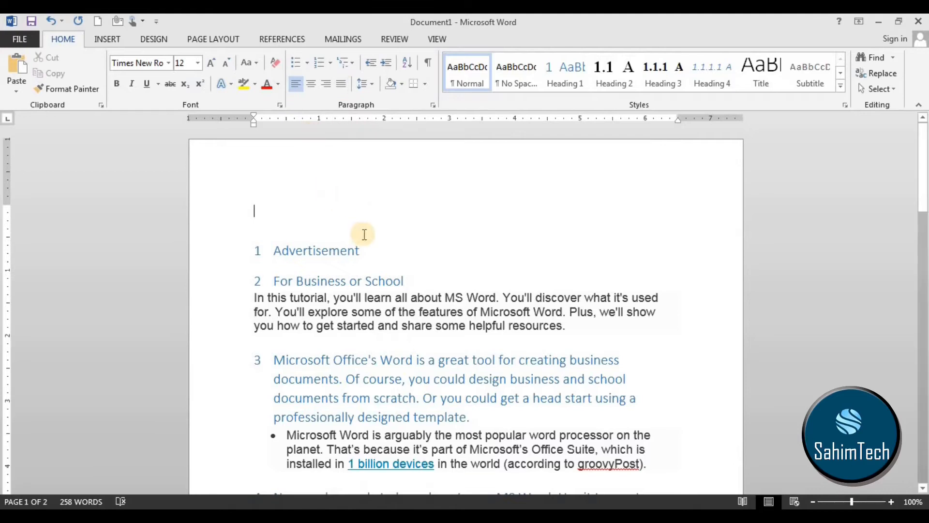
Justify the text from the "Advertisement" heading through the paragraph beginning "In this tutorial".
{"action": "scroll", "coordinate": [367, 181], "scroll_direction": "down", "scroll_amount": 4}
{"action": "scroll", "coordinate": [376, 171], "scroll_direction": "up", "scroll_amount": 2}
{"action": "scroll", "coordinate": [375, 171], "scroll_direction": "up", "scroll_amount": 1}
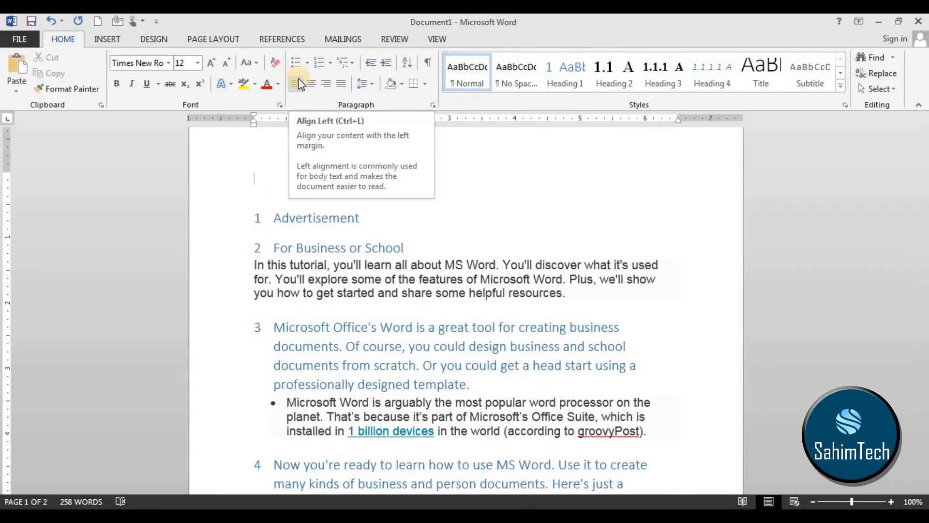
{"action": "left_click_drag", "start_coordinate": [533, 217], "coordinate": [530, 246]}
{"action": "left_click", "coordinate": [541, 215]}
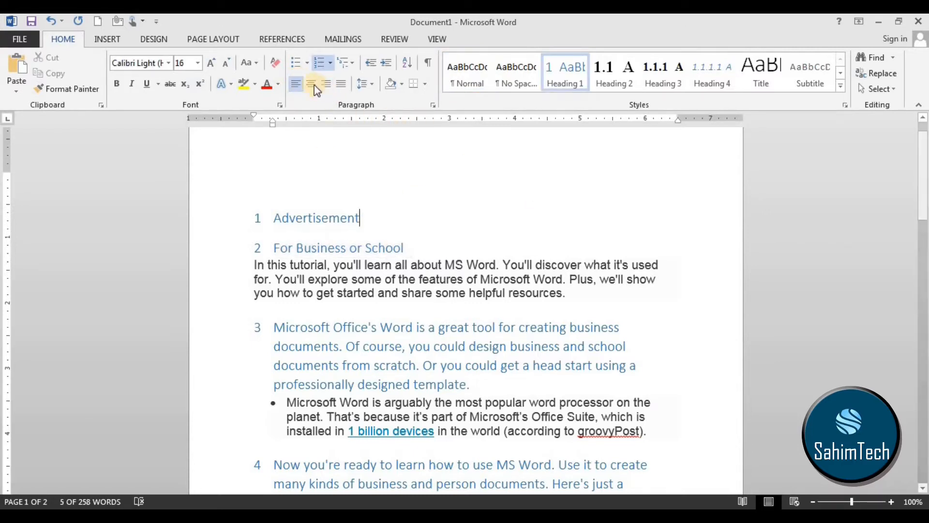
{"action": "left_click_drag", "start_coordinate": [579, 310], "coordinate": [264, 215]}
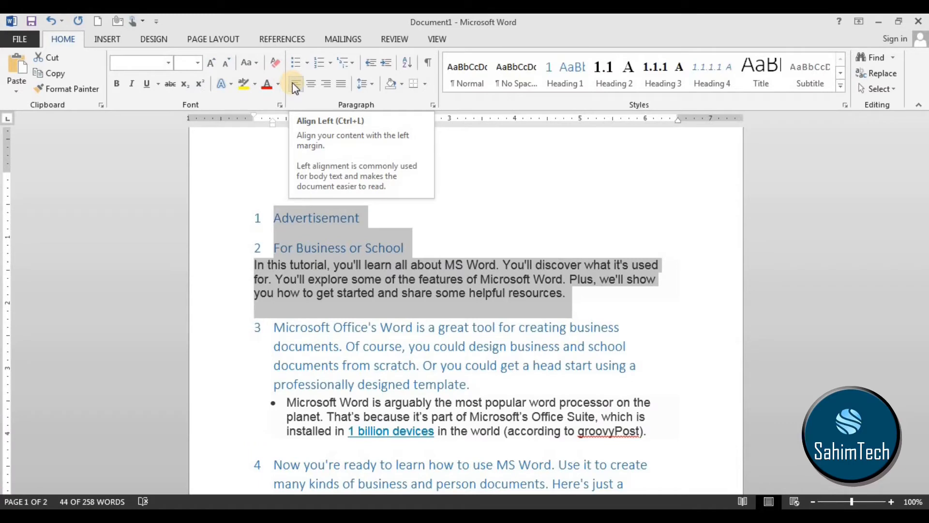
{"action": "key", "text": "ctrl+j"}
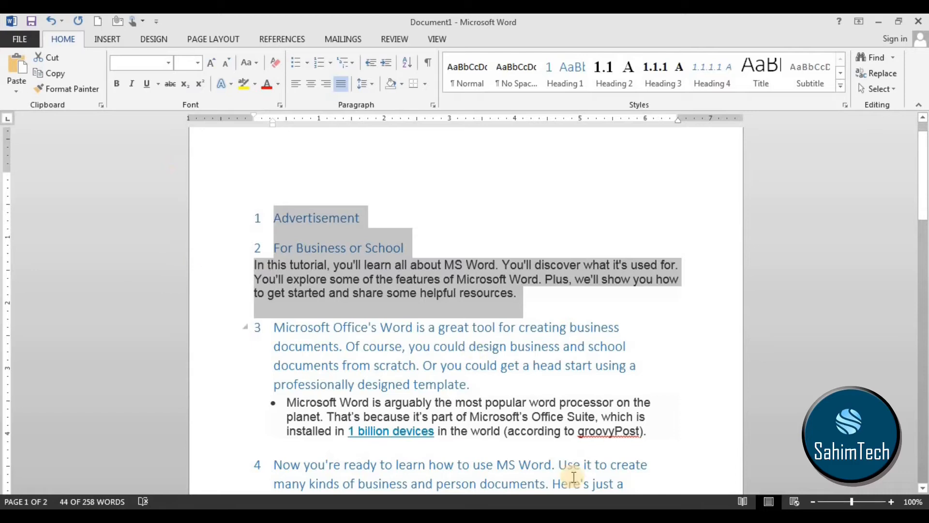
Try centre and right alignment on the selected headings and paragraph, and return them to justified alignment.
{"action": "left_click", "coordinate": [316, 82]}
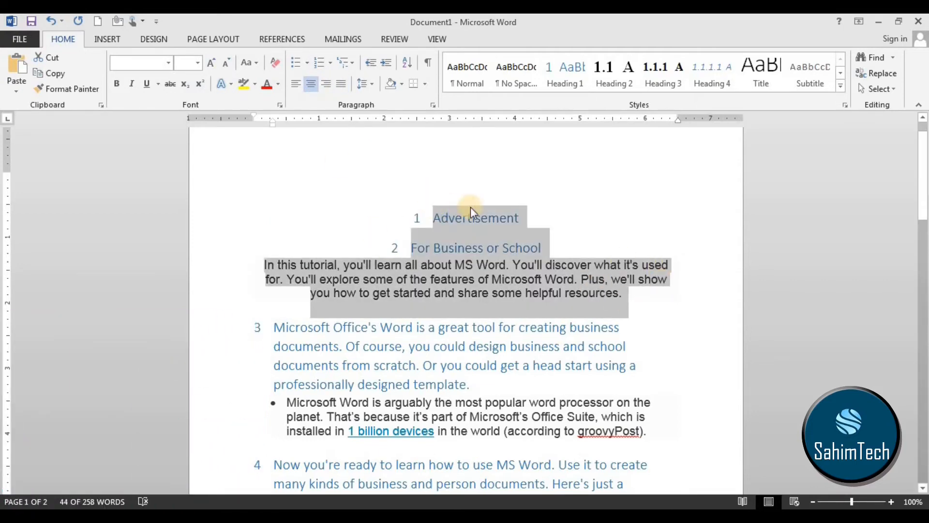
{"action": "left_click", "coordinate": [327, 85]}
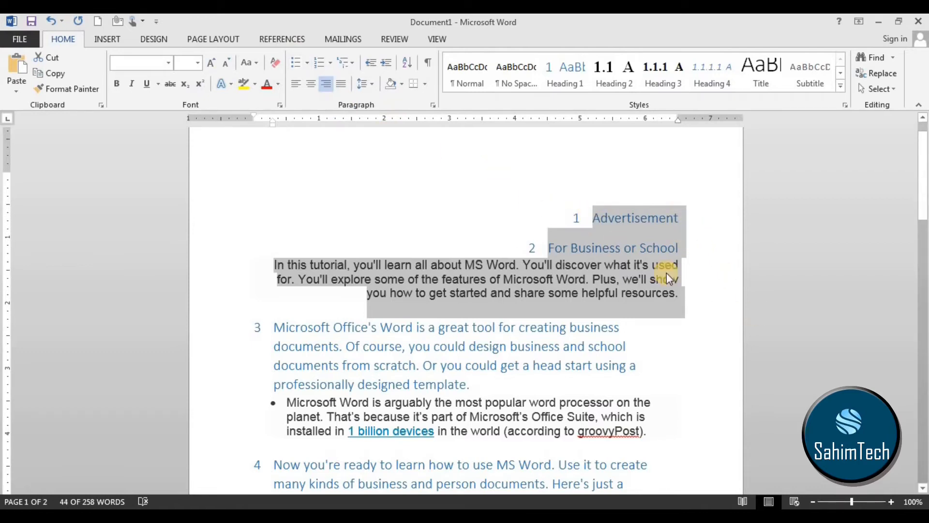
{"action": "left_click", "coordinate": [341, 83]}
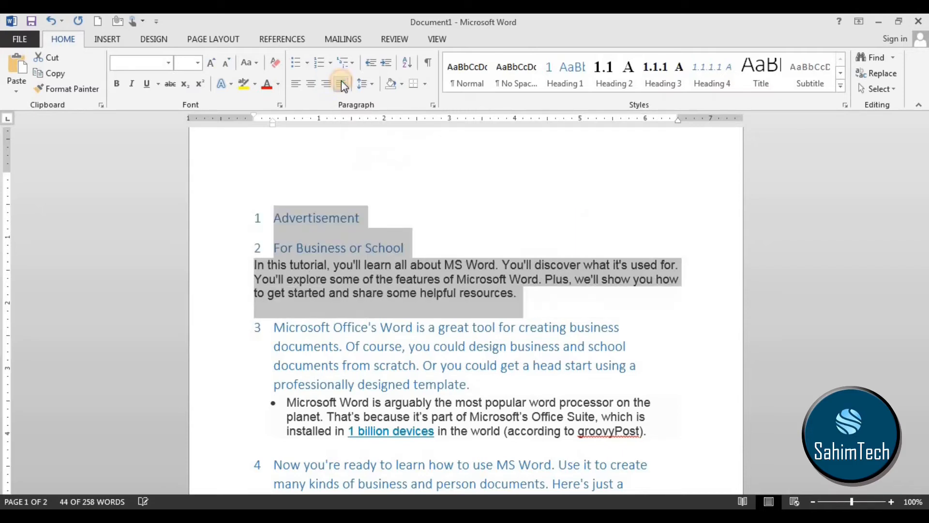
{"action": "left_click", "coordinate": [411, 294]}
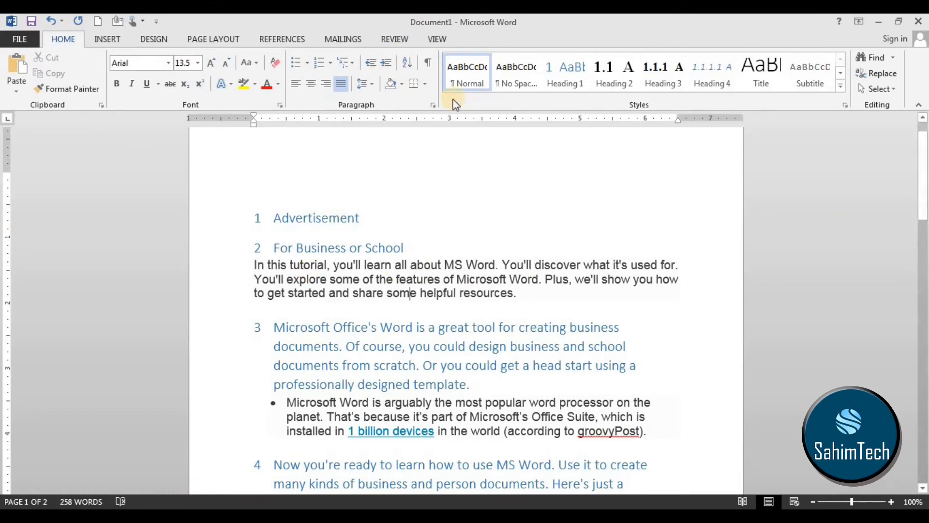
Select the whole document and remove the space after its paragraphs.
{"action": "scroll", "coordinate": [423, 139], "scroll_direction": "down", "scroll_amount": 3}
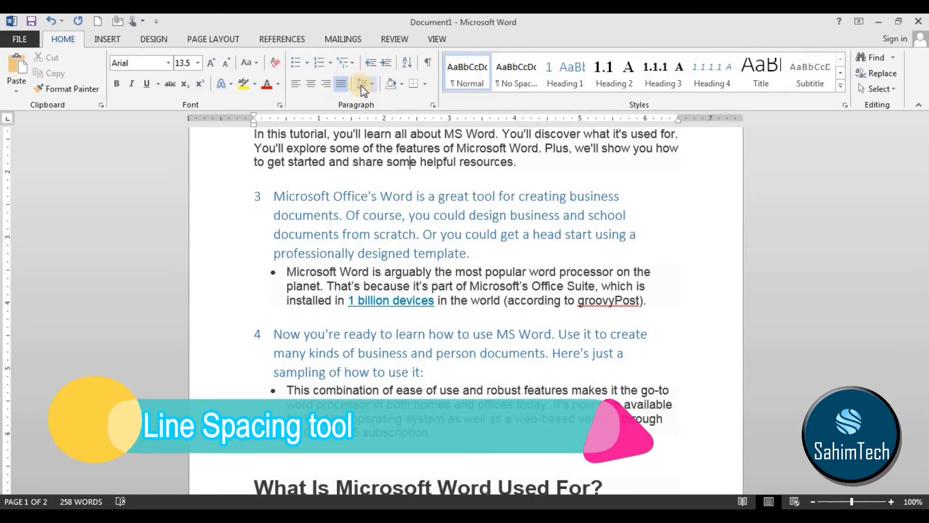
{"action": "scroll", "coordinate": [361, 85], "scroll_direction": "down", "scroll_amount": 1}
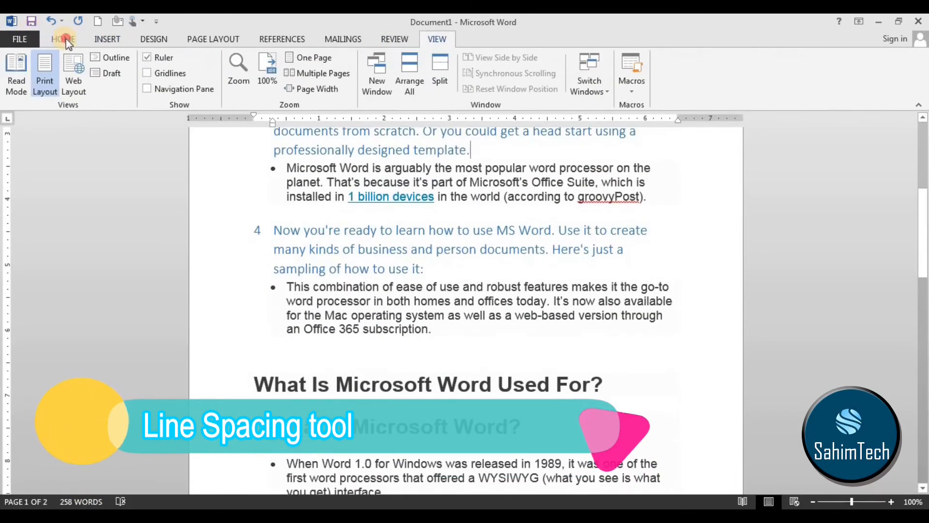
{"action": "left_click", "coordinate": [63, 38]}
{"action": "scroll", "coordinate": [664, 321], "scroll_direction": "down", "scroll_amount": 10}
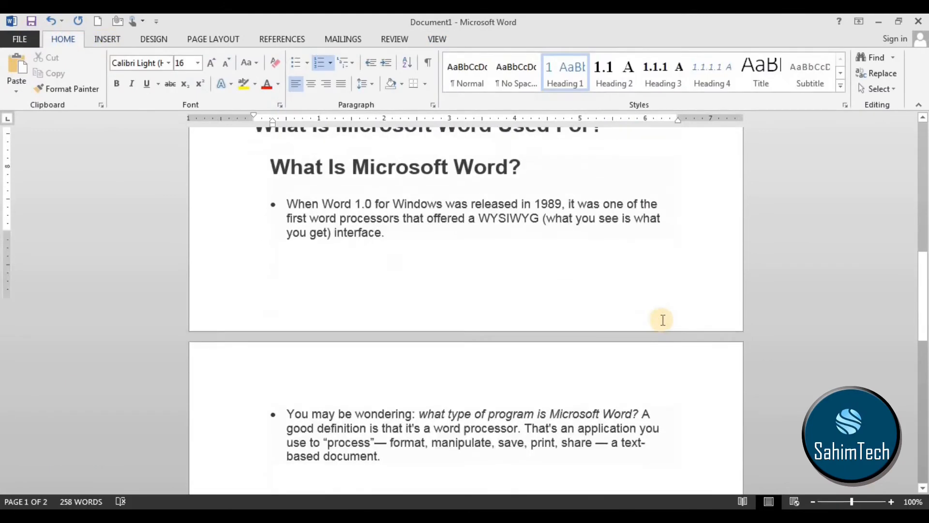
{"action": "left_click", "coordinate": [374, 209]}
{"action": "key", "text": "ctrl+shift+Home"}
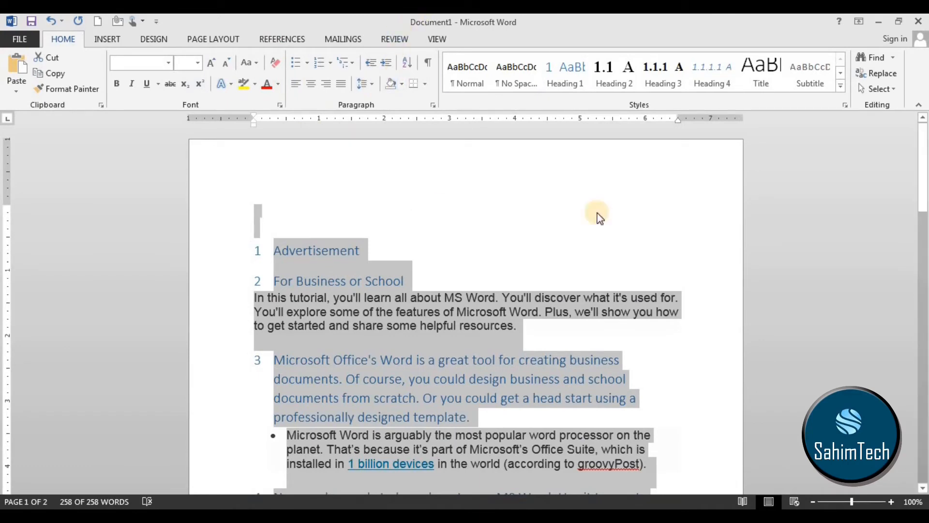
{"action": "mouse_move", "coordinate": [925, 211]}
{"action": "left_mouse_down"}
{"action": "mouse_move", "coordinate": [925, 228]}
{"action": "mouse_move", "coordinate": [924, 212]}
{"action": "left_mouse_up"}
{"action": "scroll", "coordinate": [393, 237], "scroll_direction": "down", "scroll_amount": 3}
{"action": "left_click", "coordinate": [371, 83]}
{"action": "left_click", "coordinate": [411, 234]}
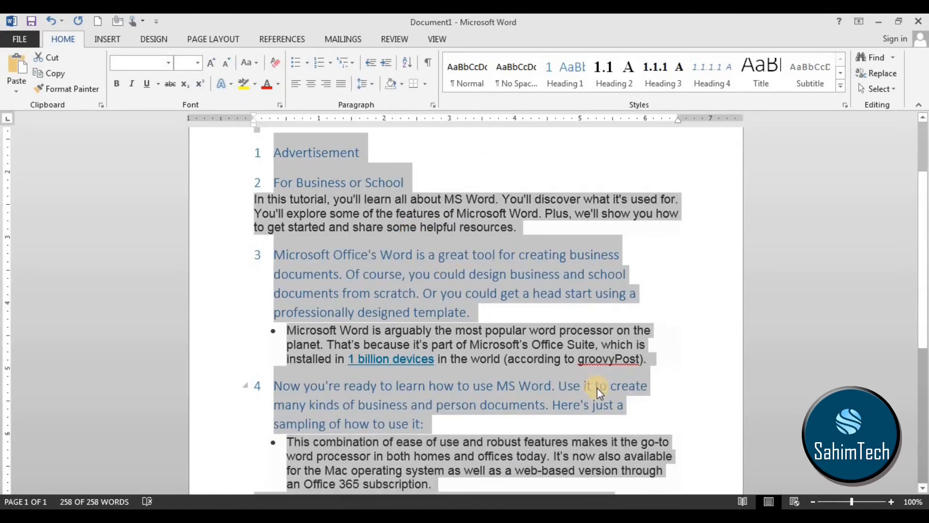
Examine the spacing between the lines of the bulleted paragraph beginning "This combination of ease of use".
{"action": "scroll", "coordinate": [576, 469], "scroll_direction": "down", "scroll_amount": 3}
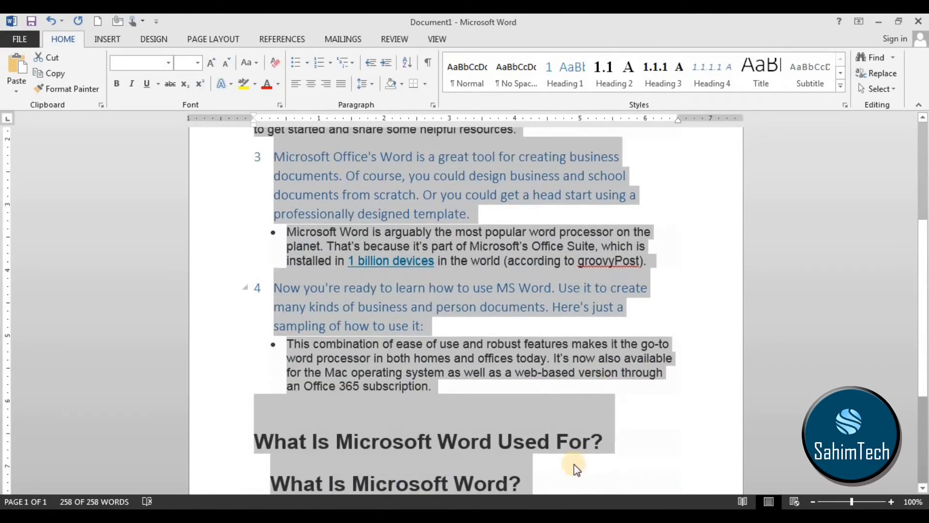
{"action": "left_click", "coordinate": [328, 279]}
{"action": "left_click_drag", "start_coordinate": [465, 394], "coordinate": [280, 327]}
{"action": "left_click", "coordinate": [279, 362]}
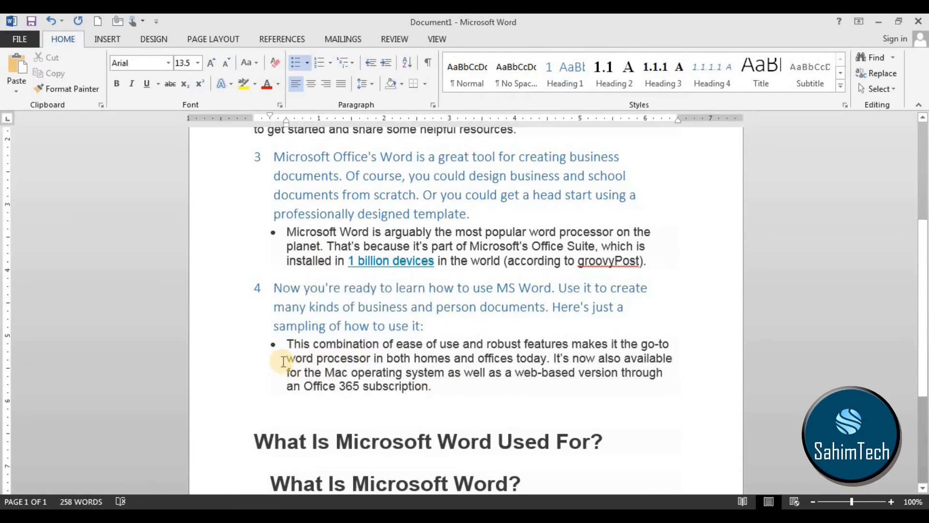
{"action": "left_click_drag", "start_coordinate": [308, 359], "coordinate": [624, 358]}
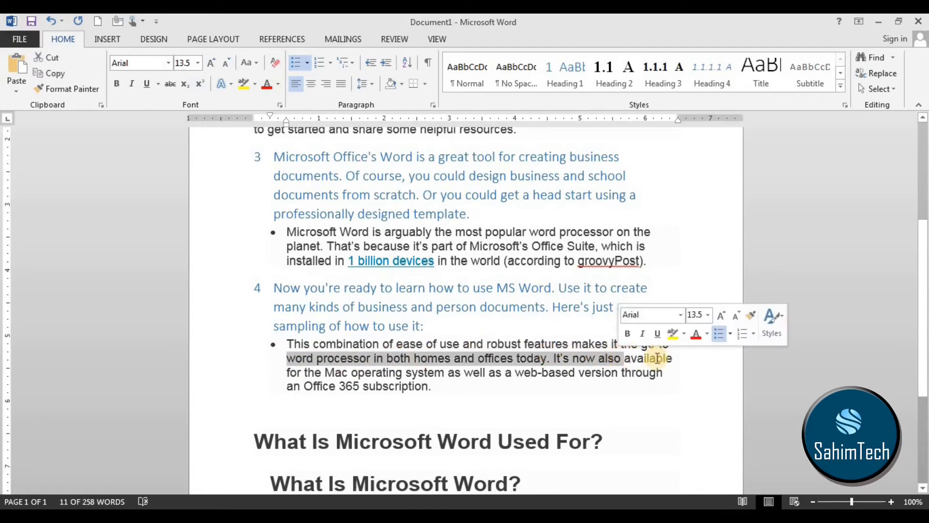
{"action": "left_click", "coordinate": [659, 359]}
{"action": "left_click_drag", "start_coordinate": [294, 353], "coordinate": [656, 359]}
{"action": "left_click", "coordinate": [563, 382]}
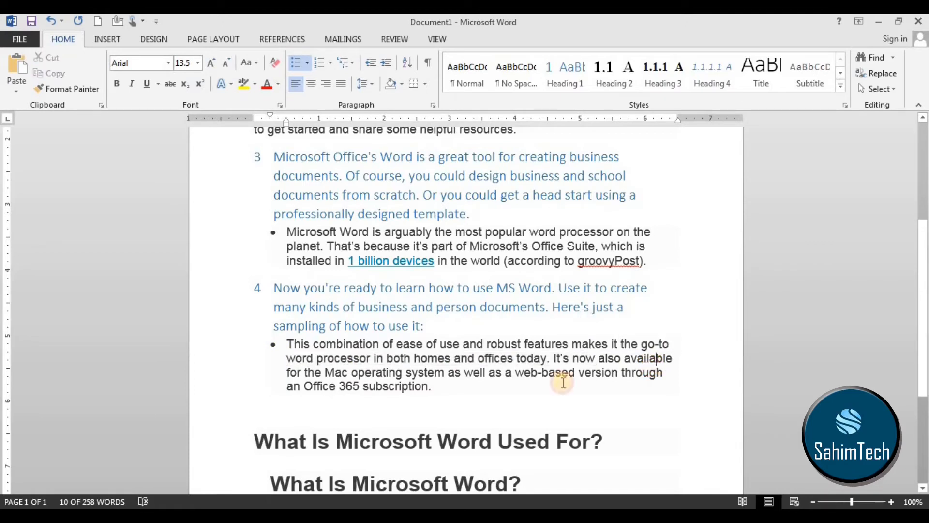
{"action": "left_click_drag", "start_coordinate": [289, 376], "coordinate": [351, 375]}
{"action": "left_click_drag", "start_coordinate": [290, 356], "coordinate": [337, 365]}
{"action": "left_click", "coordinate": [350, 372]}
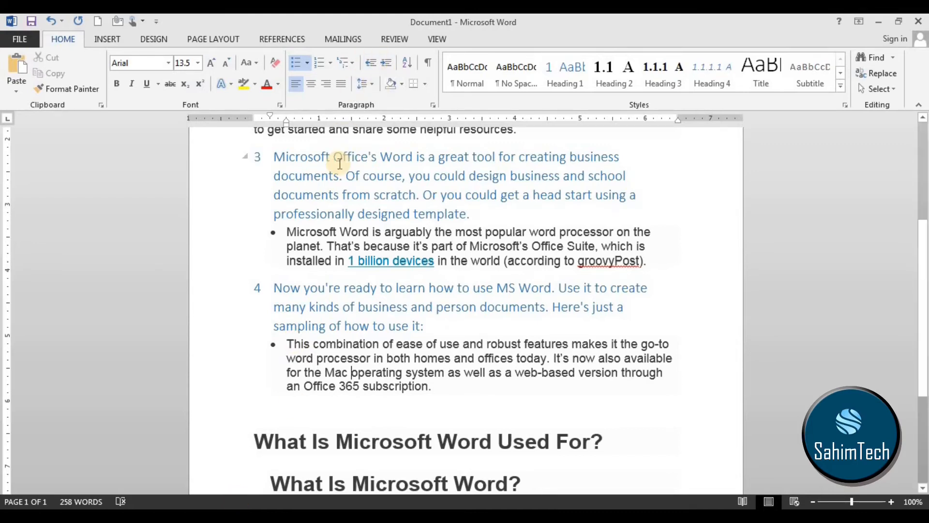
Set the line spacing of the whole document to 1.15.
{"action": "key", "text": "ctrl+a"}
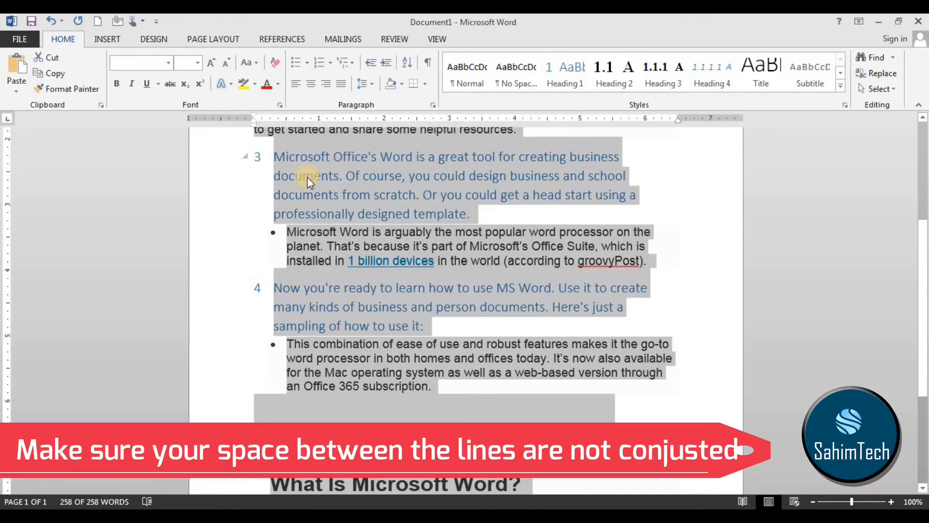
{"action": "left_click", "coordinate": [365, 81]}
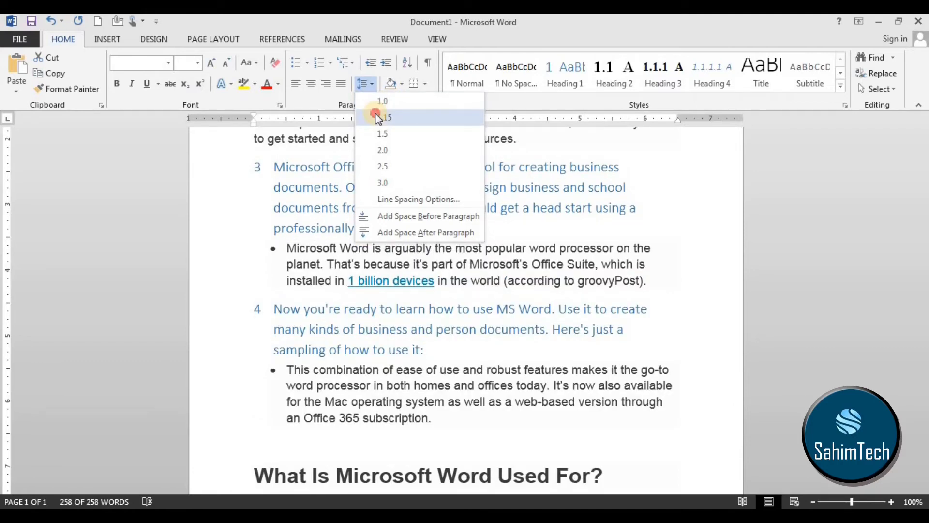
{"action": "left_click", "coordinate": [377, 117]}
{"action": "scroll", "coordinate": [431, 252], "scroll_direction": "up", "scroll_amount": 10}
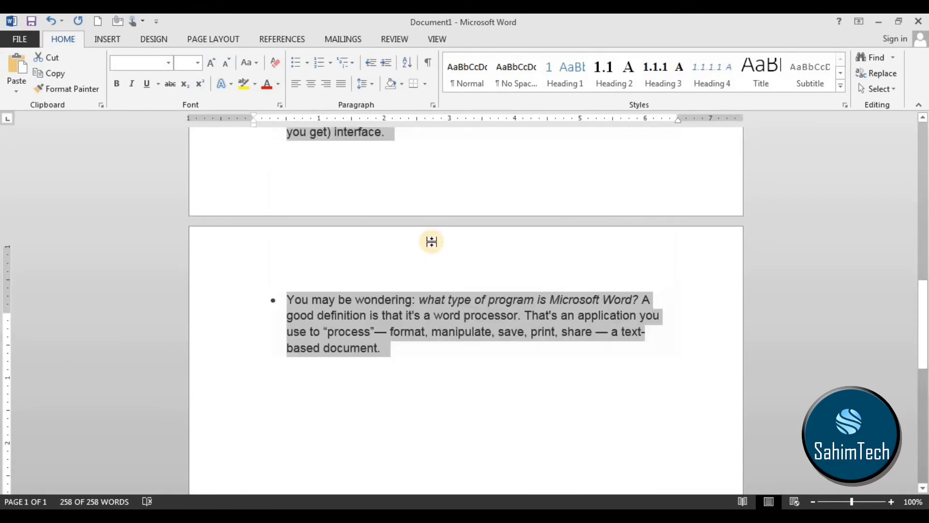
{"action": "scroll", "coordinate": [425, 213], "scroll_direction": "up", "scroll_amount": 15}
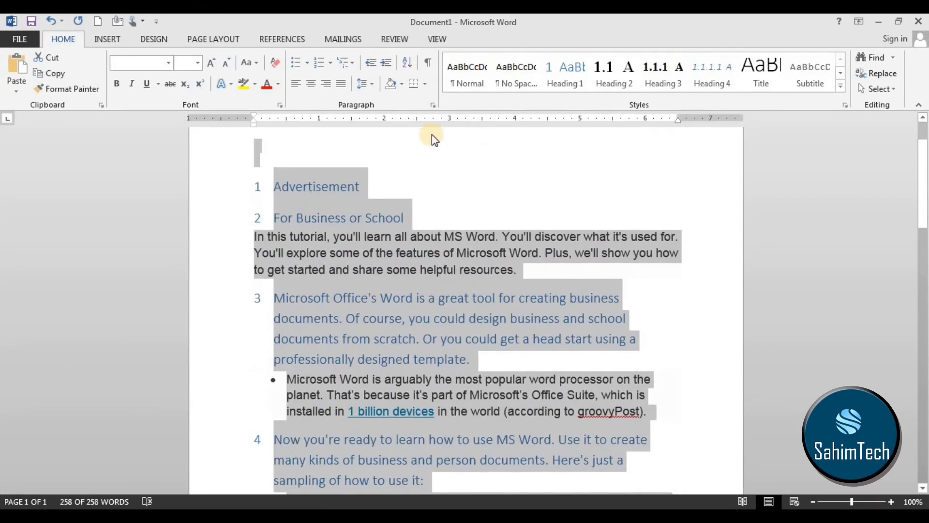
{"action": "left_click", "coordinate": [467, 247]}
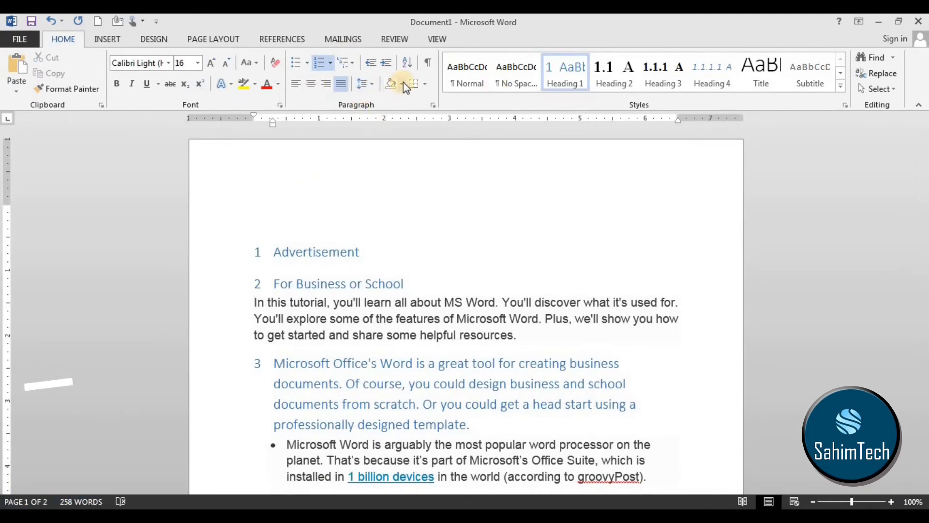
Shade the paragraph beginning "In this tutorial" with the standard yellow colour.
{"action": "left_click_drag", "start_coordinate": [550, 338], "coordinate": [235, 299]}
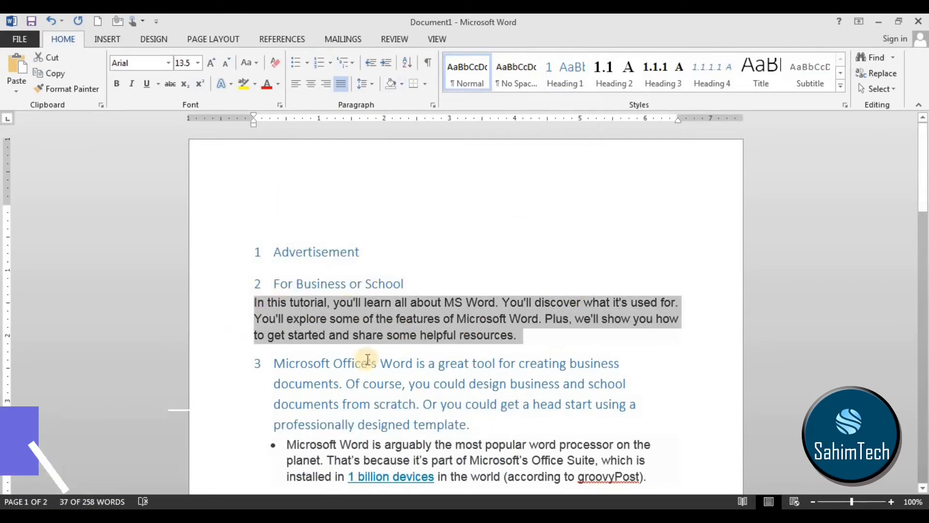
{"action": "left_click", "coordinate": [401, 84]}
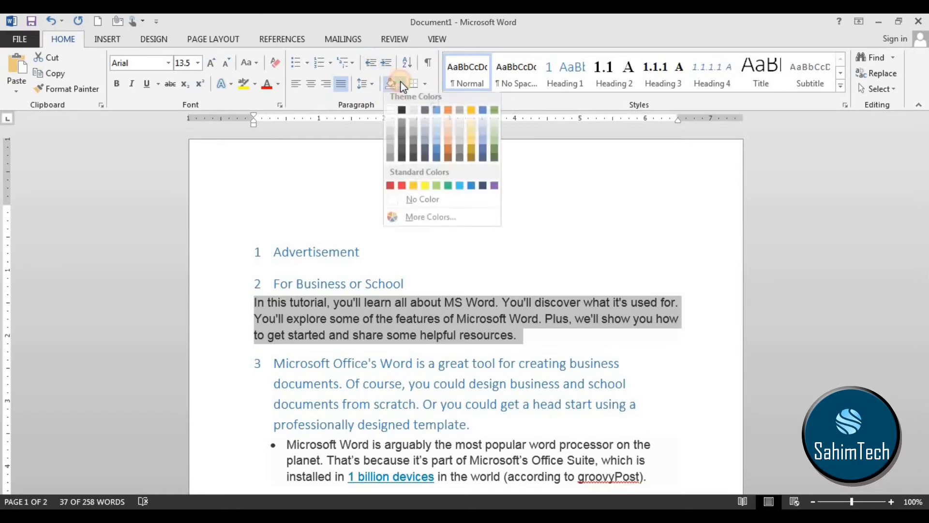
{"action": "left_click", "coordinate": [425, 190]}
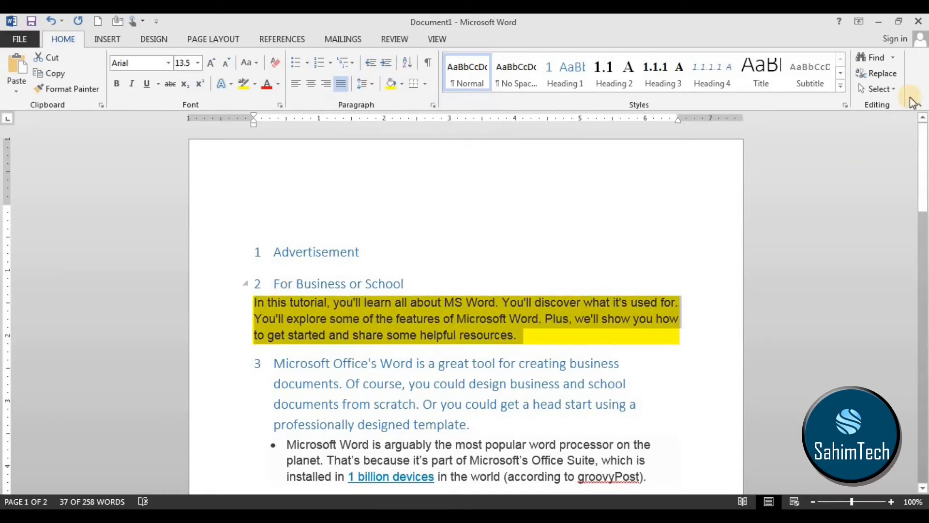
Apply All Borders to the yellow paragraph under "For Business or School".
{"action": "left_click", "coordinate": [427, 85]}
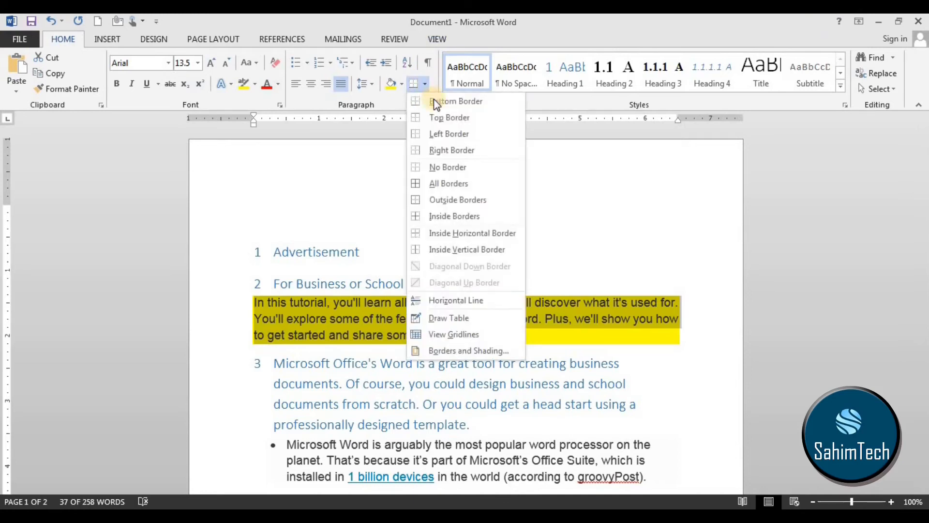
{"action": "left_click", "coordinate": [475, 184]}
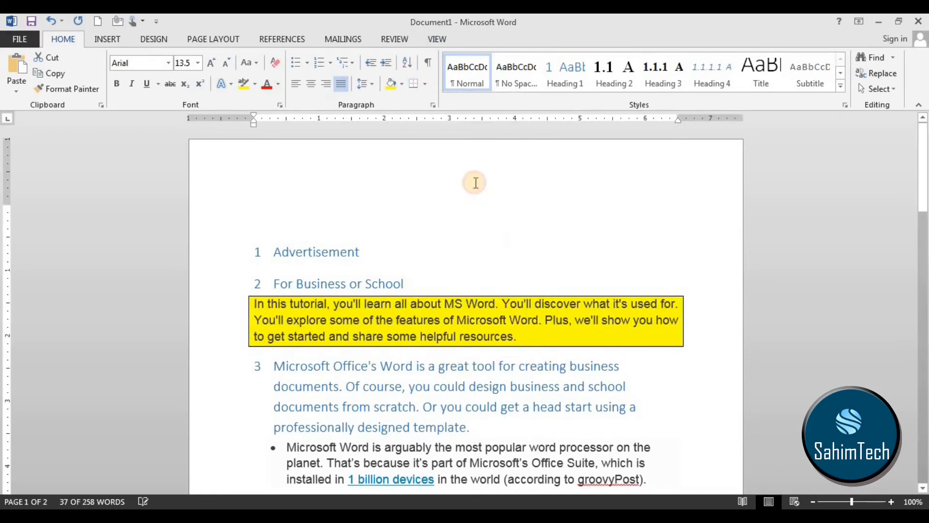
{"action": "left_click", "coordinate": [622, 365]}
Apply the same yellow shading and all borders to the text from "For Business or School" through numbered heading 4.
{"action": "scroll", "coordinate": [659, 414], "scroll_direction": "down", "scroll_amount": 3}
{"action": "left_click_drag", "start_coordinate": [659, 414], "coordinate": [221, 182]}
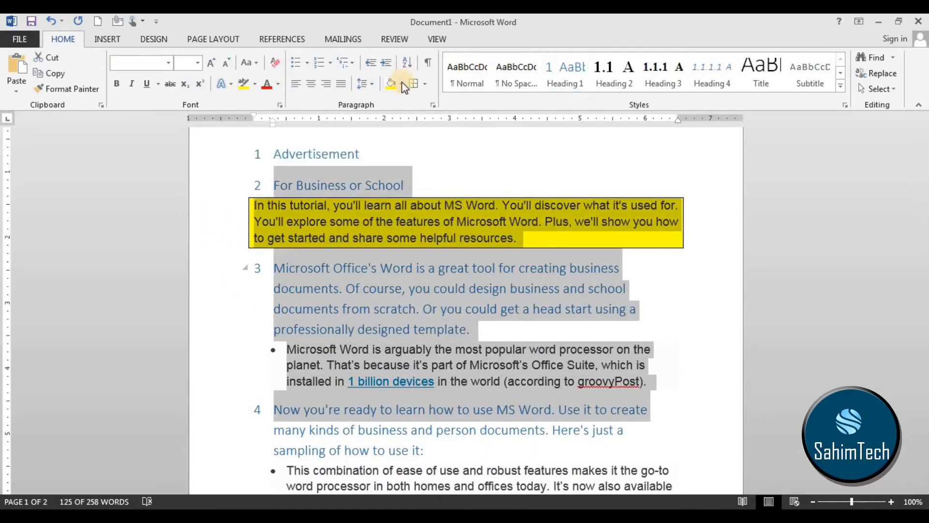
{"action": "left_click", "coordinate": [390, 85]}
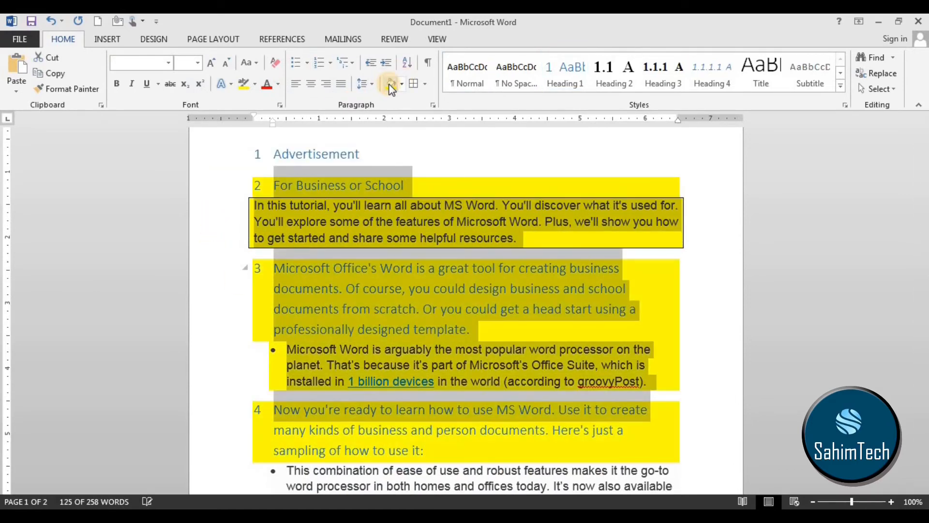
{"action": "left_click", "coordinate": [420, 89]}
{"action": "left_click", "coordinate": [310, 225]}
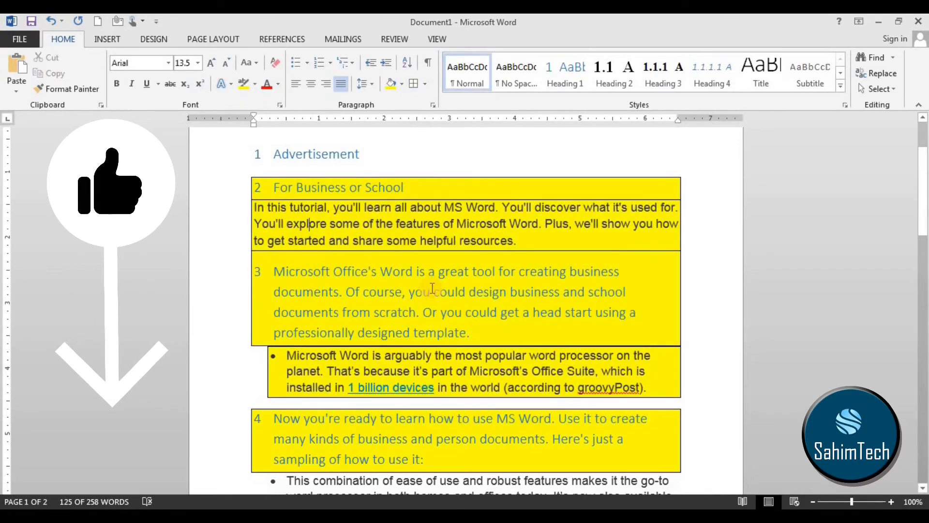
{"action": "scroll", "coordinate": [503, 361], "scroll_direction": "down", "scroll_amount": 3}
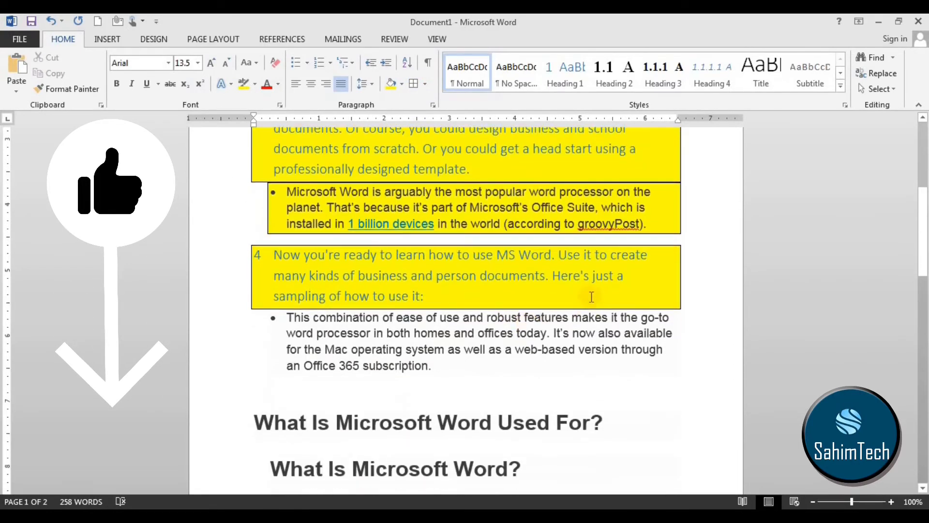
{"action": "left_click_drag", "start_coordinate": [428, 296], "coordinate": [512, 422]}
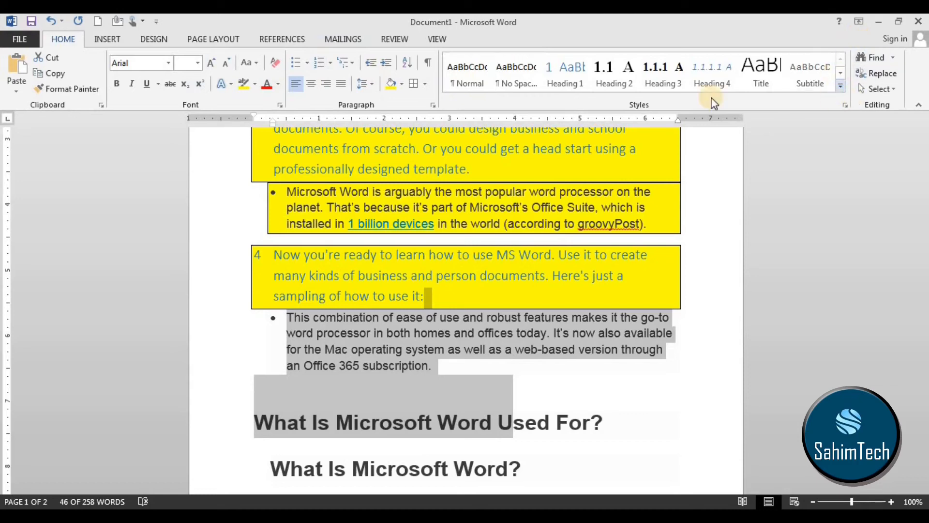
{"action": "scroll", "coordinate": [662, 140], "scroll_direction": "down", "scroll_amount": 7}
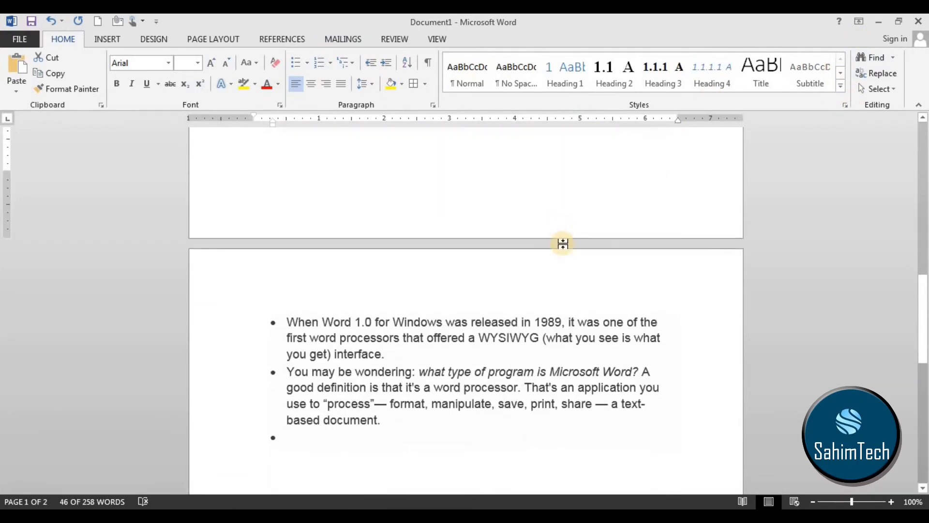
{"action": "left_click", "coordinate": [578, 154]}
{"action": "scroll", "coordinate": [707, 151], "scroll_direction": "down", "scroll_amount": 2}
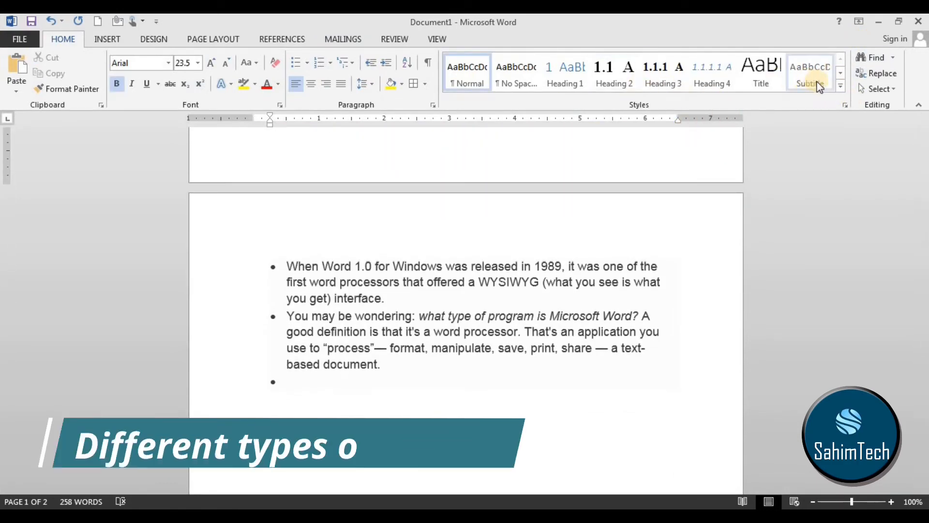
Look through the full gallery of available styles and compare them with the text formatting in the document.
{"action": "left_click", "coordinate": [839, 87]}
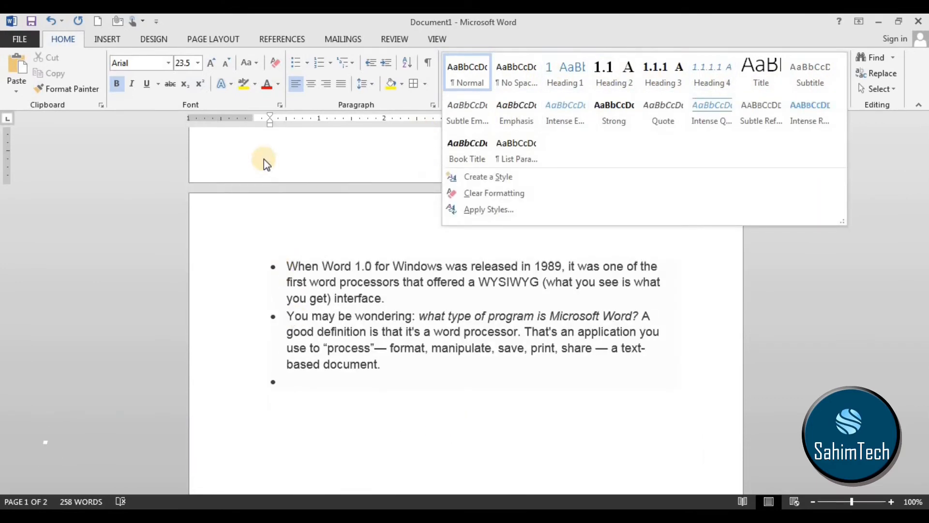
{"action": "left_click", "coordinate": [274, 158]}
{"action": "scroll", "coordinate": [301, 155], "scroll_direction": "up", "scroll_amount": 15}
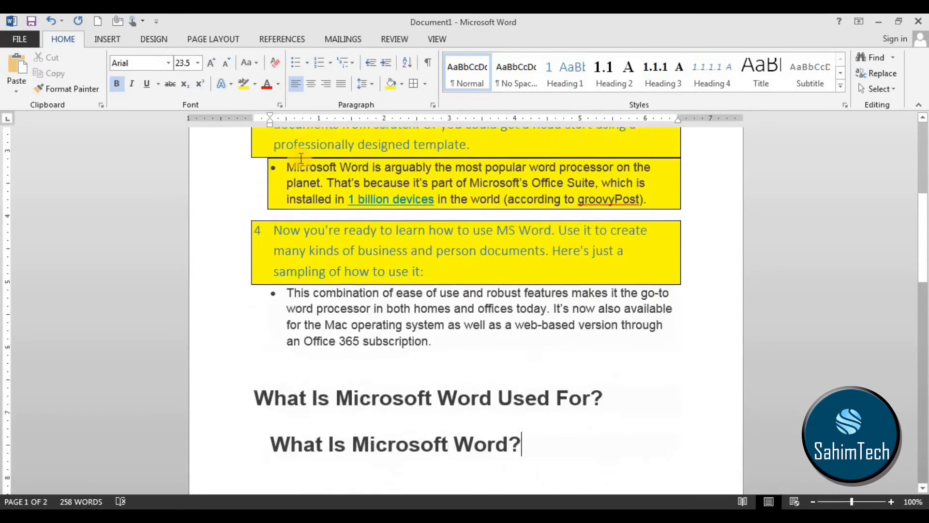
{"action": "scroll", "coordinate": [252, 241], "scroll_direction": "up", "scroll_amount": 2}
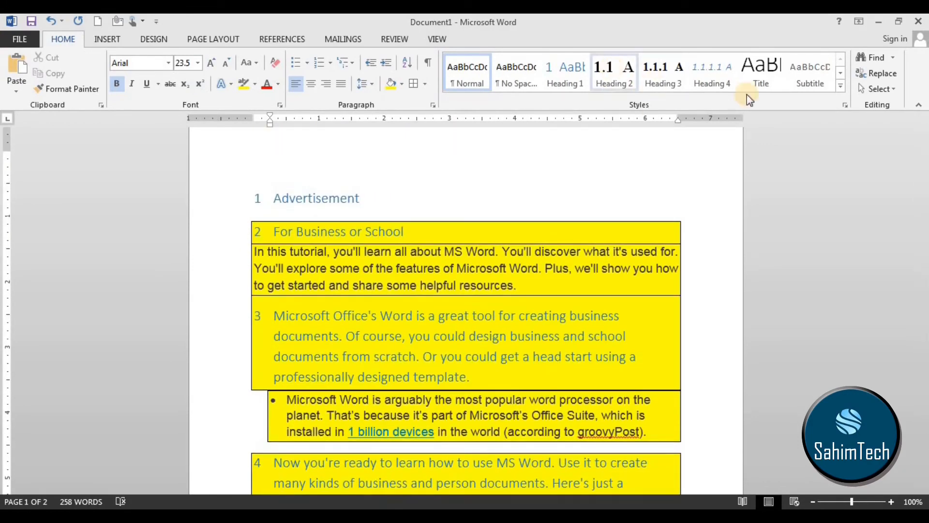
{"action": "left_click", "coordinate": [841, 86]}
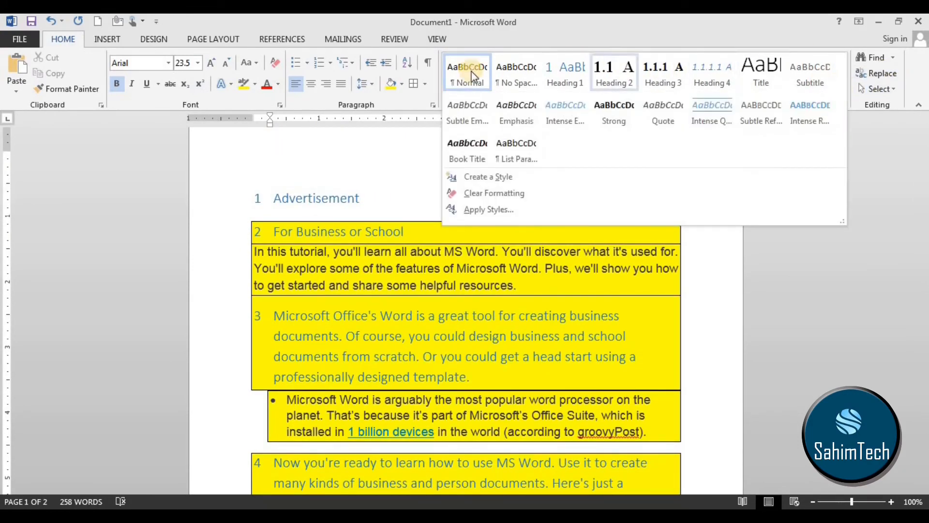
{"action": "scroll", "coordinate": [723, 146], "scroll_direction": "down", "scroll_amount": 3}
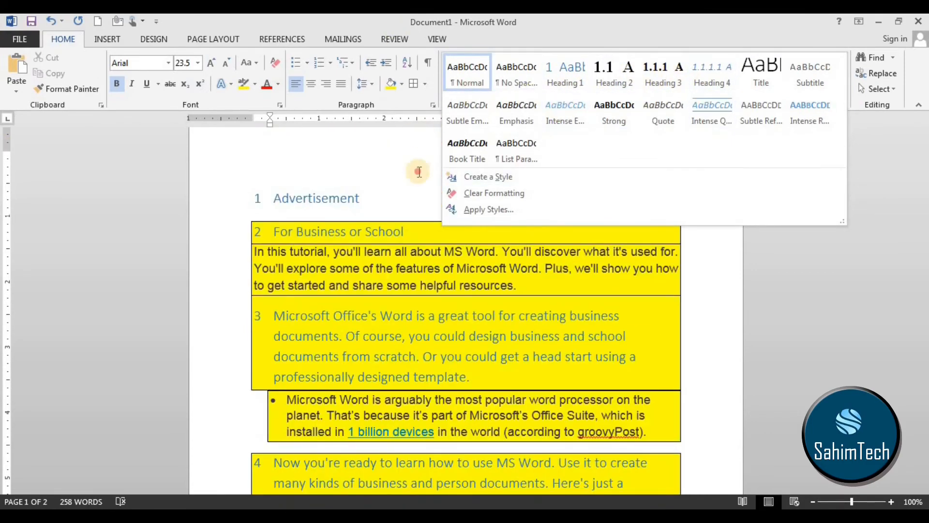
{"action": "left_click", "coordinate": [420, 172]}
Apply the Heading 1 style to the whole document.
{"action": "scroll", "coordinate": [577, 313], "scroll_direction": "down", "scroll_amount": 8}
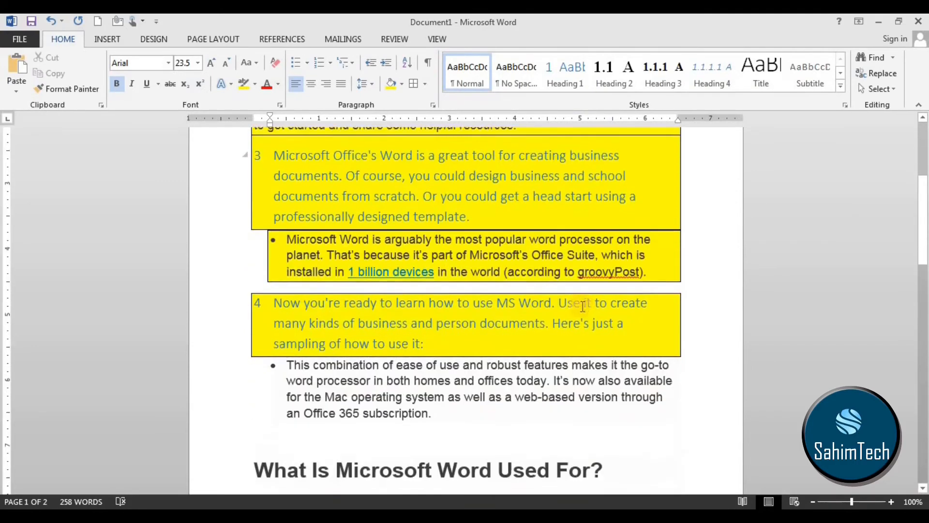
{"action": "key", "text": "ctrl+a"}
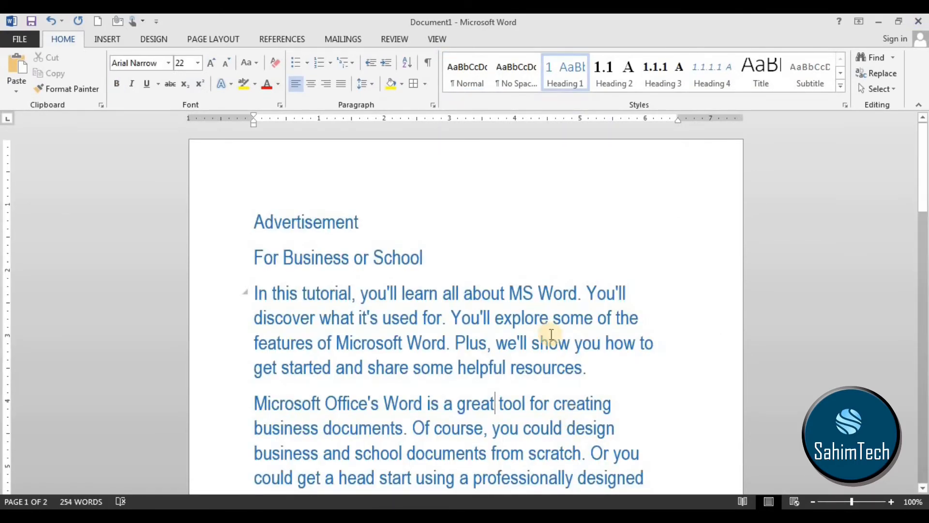
{"action": "scroll", "coordinate": [551, 334], "scroll_direction": "down", "scroll_amount": 7}
{"action": "scroll", "coordinate": [326, 249], "scroll_direction": "up", "scroll_amount": 5}
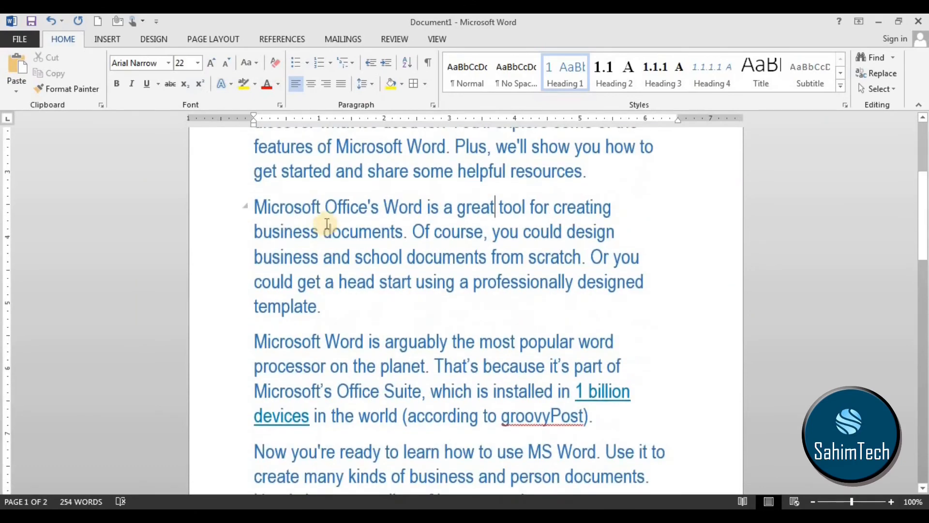
{"action": "scroll", "coordinate": [297, 166], "scroll_direction": "up", "scroll_amount": 2}
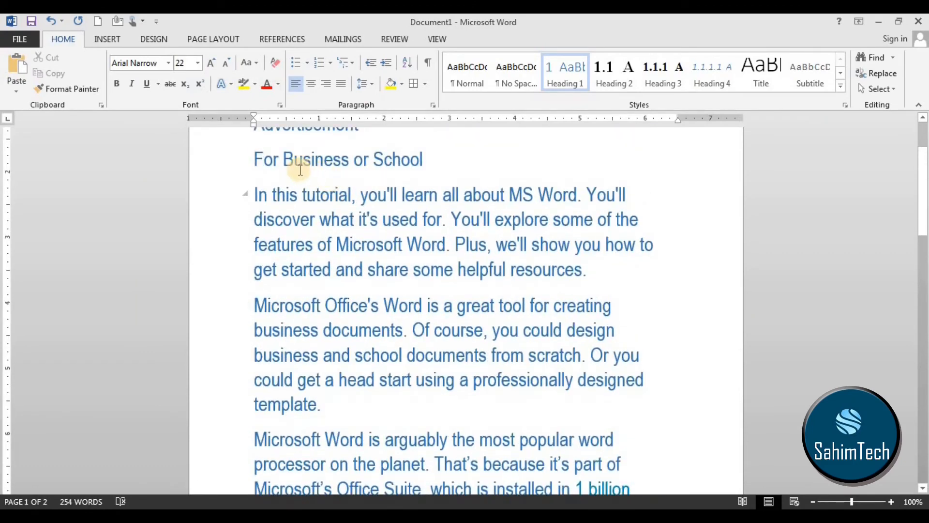
Collapse and expand the heading beginning "In this tutorial".
{"action": "left_click", "coordinate": [245, 194]}
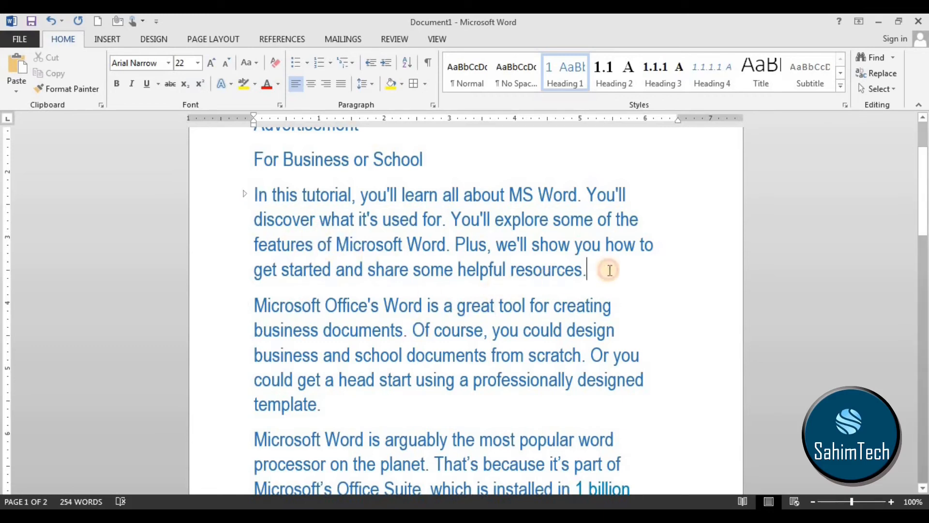
{"action": "left_click", "coordinate": [243, 192]}
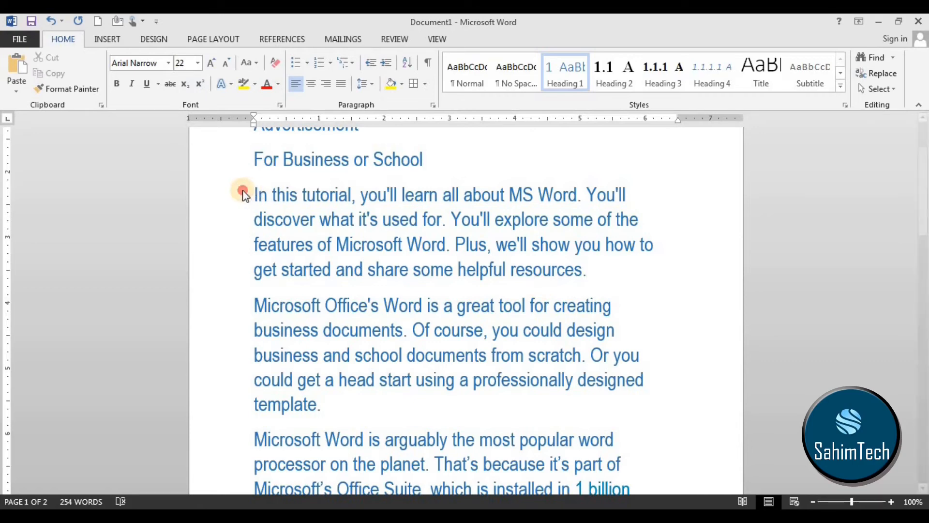
{"action": "scroll", "coordinate": [338, 282], "scroll_direction": "up", "scroll_amount": 1}
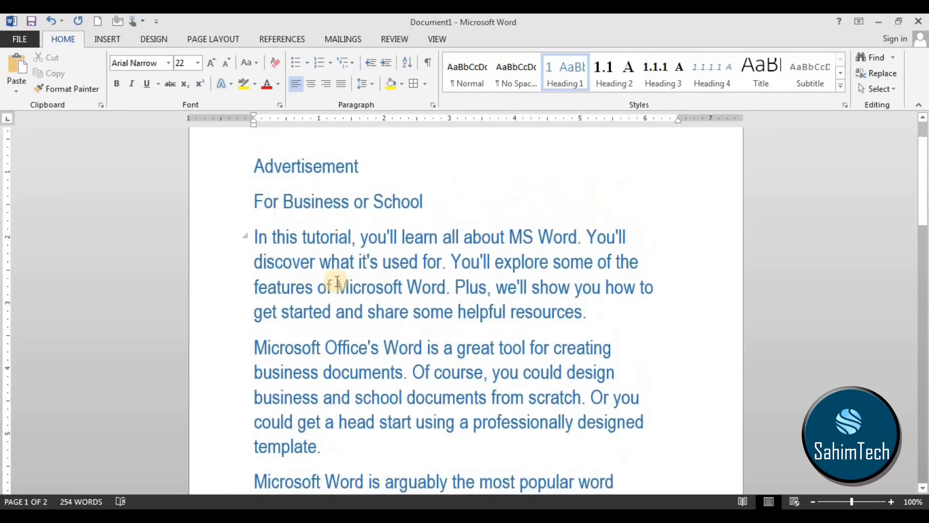
Apply the Intense Quote style to the text from "Advertisement" through the paragraph beginning "In this tutorial".
{"action": "scroll", "coordinate": [337, 282], "scroll_direction": "up", "scroll_amount": 1}
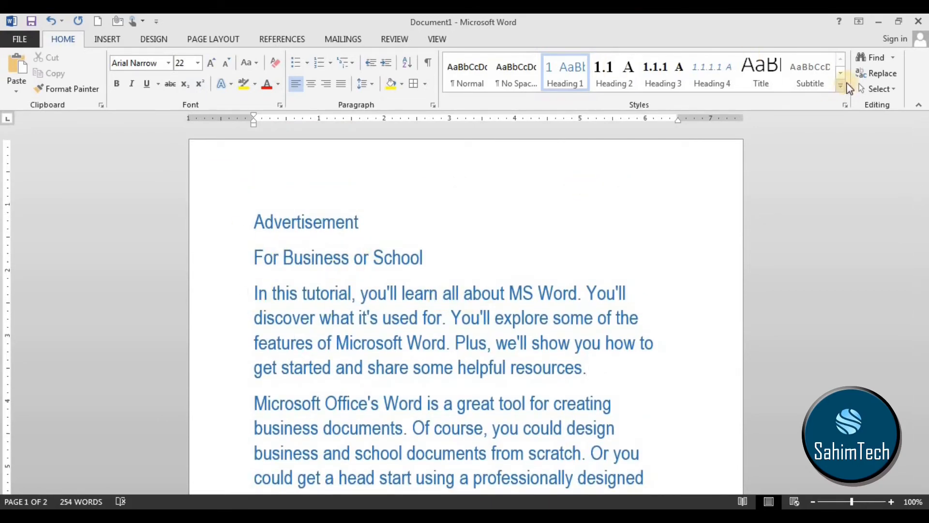
{"action": "left_click", "coordinate": [558, 365]}
{"action": "left_click_drag", "start_coordinate": [558, 365], "coordinate": [208, 218]}
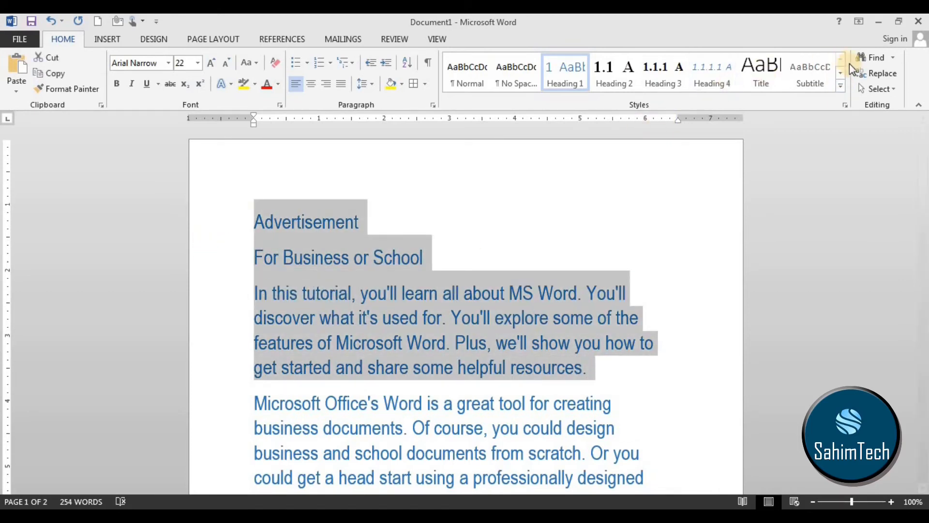
{"action": "left_click", "coordinate": [841, 88]}
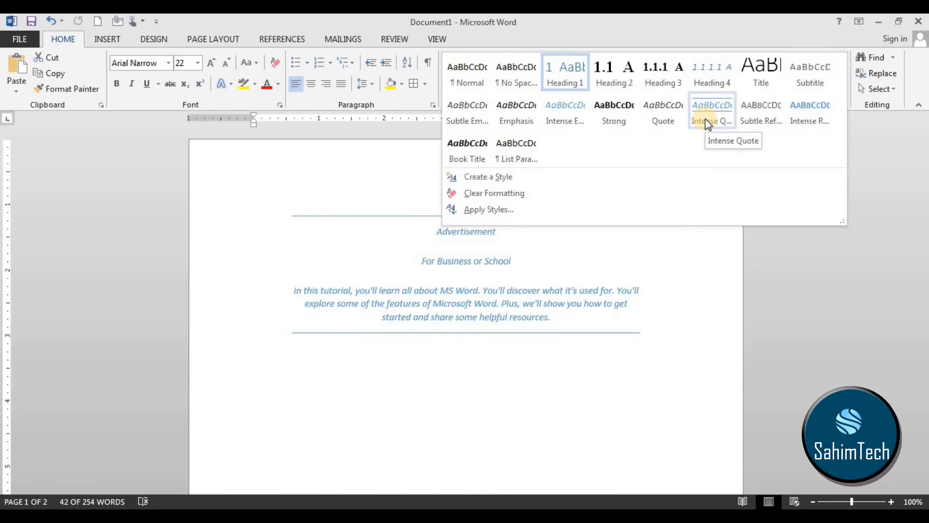
{"action": "left_click", "coordinate": [706, 122]}
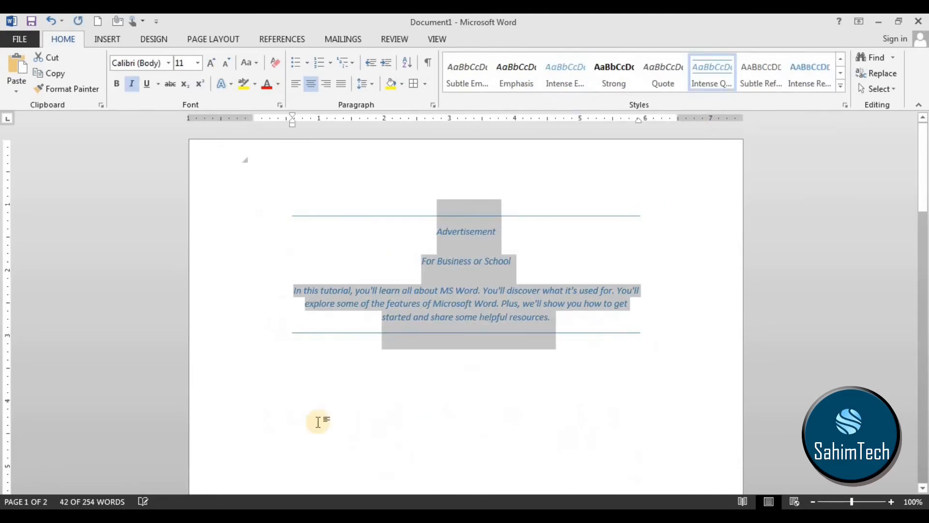
Move the quote block's lower border line further below its text.
{"action": "left_click", "coordinate": [527, 338]}
{"action": "left_click_drag", "start_coordinate": [498, 335], "coordinate": [438, 228]}
{"action": "left_click", "coordinate": [527, 344]}
{"action": "left_click", "coordinate": [352, 323]}
{"action": "mouse_move", "coordinate": [376, 335]}
{"action": "left_mouse_down"}
{"action": "mouse_move", "coordinate": [375, 363]}
{"action": "mouse_move", "coordinate": [359, 320]}
{"action": "mouse_move", "coordinate": [369, 318]}
{"action": "left_mouse_up"}
{"action": "scroll", "coordinate": [484, 290], "scroll_direction": "down", "scroll_amount": 3}
{"action": "scroll", "coordinate": [500, 269], "scroll_direction": "up", "scroll_amount": 3}
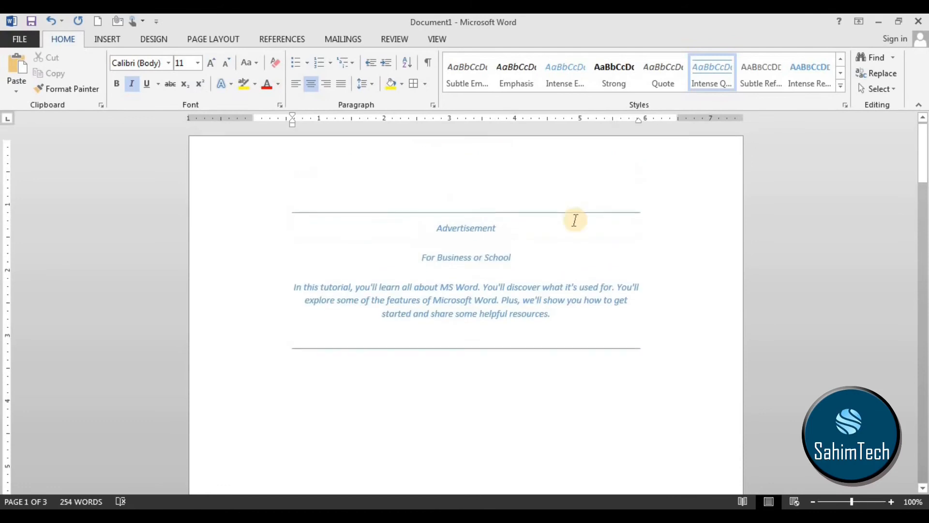
Apply the Title style to the text from "Advertisement" through the paragraph beginning "In this tutorial".
{"action": "left_click_drag", "start_coordinate": [557, 323], "coordinate": [747, 151]}
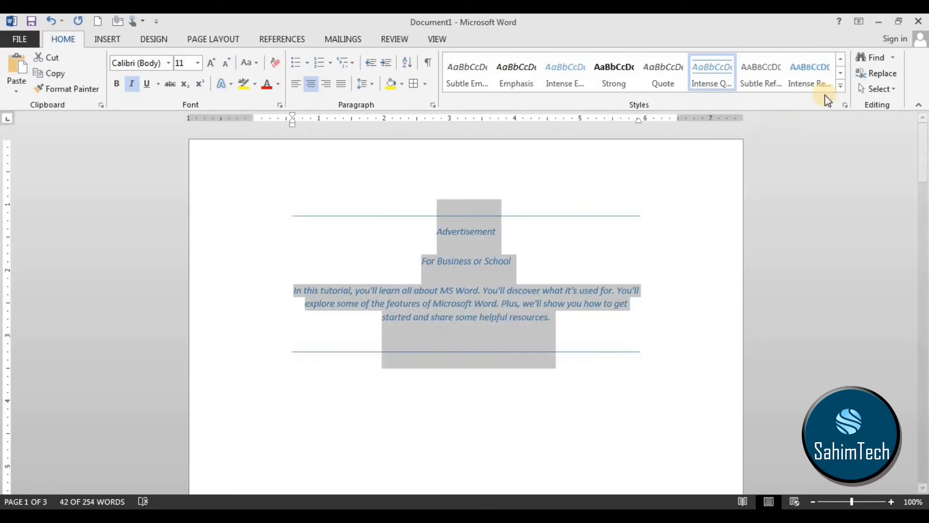
{"action": "left_click", "coordinate": [841, 86]}
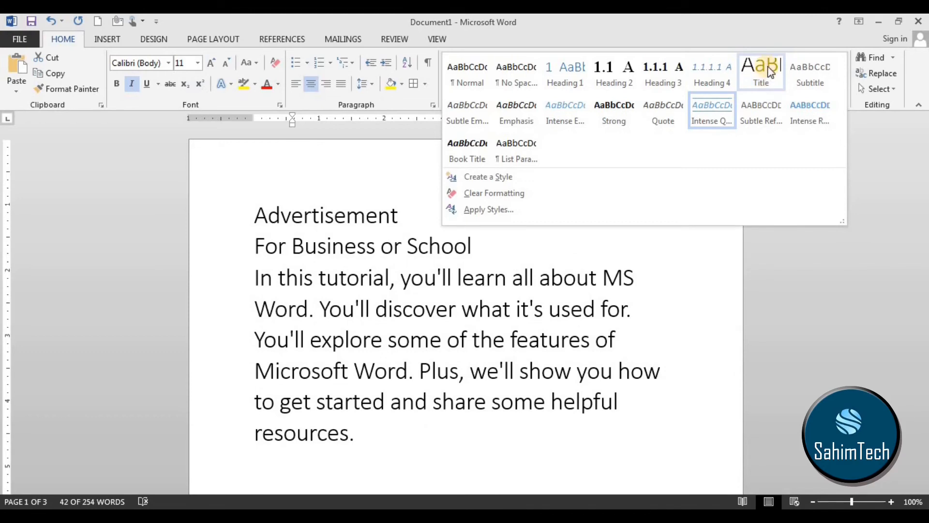
{"action": "left_click", "coordinate": [758, 69]}
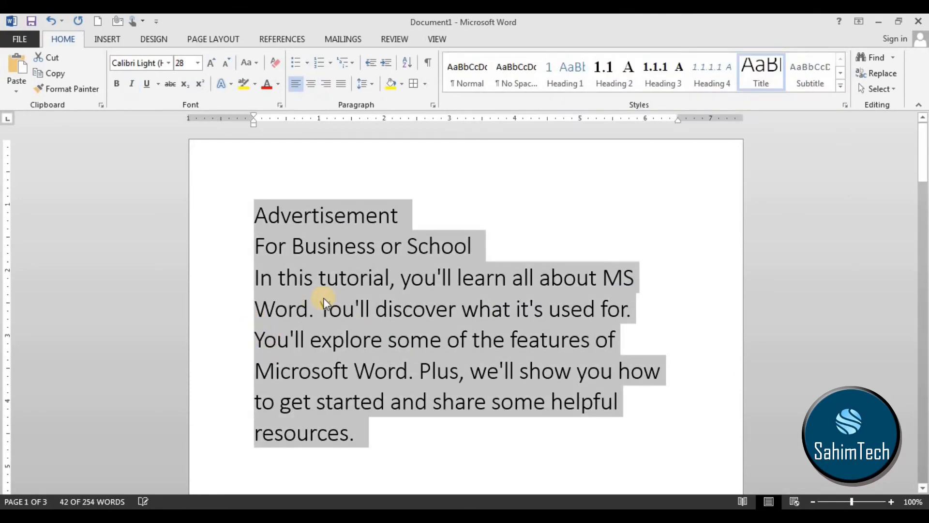
{"action": "left_click", "coordinate": [373, 304]}
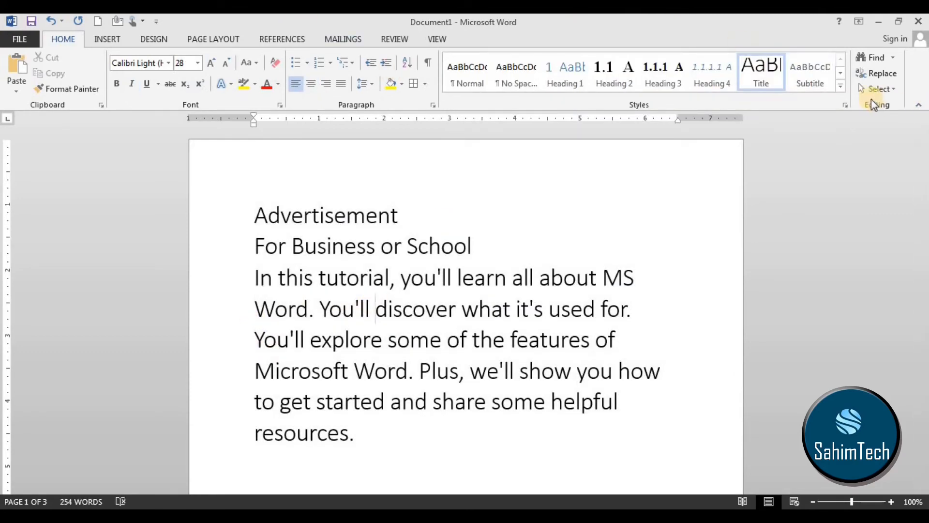
Start a new style from the formatting of the paragraph beginning "In this tutorial" and open its full modification options.
{"action": "left_click", "coordinate": [840, 77]}
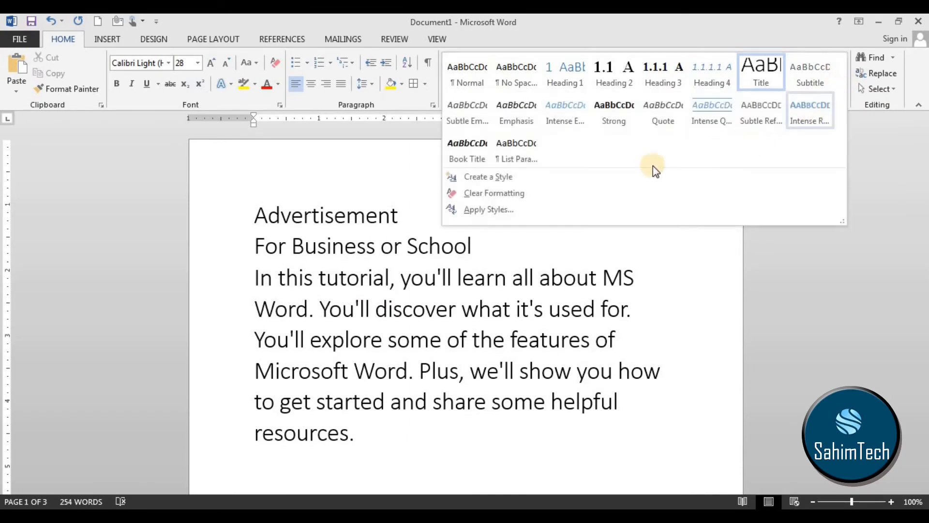
{"action": "left_click", "coordinate": [514, 182]}
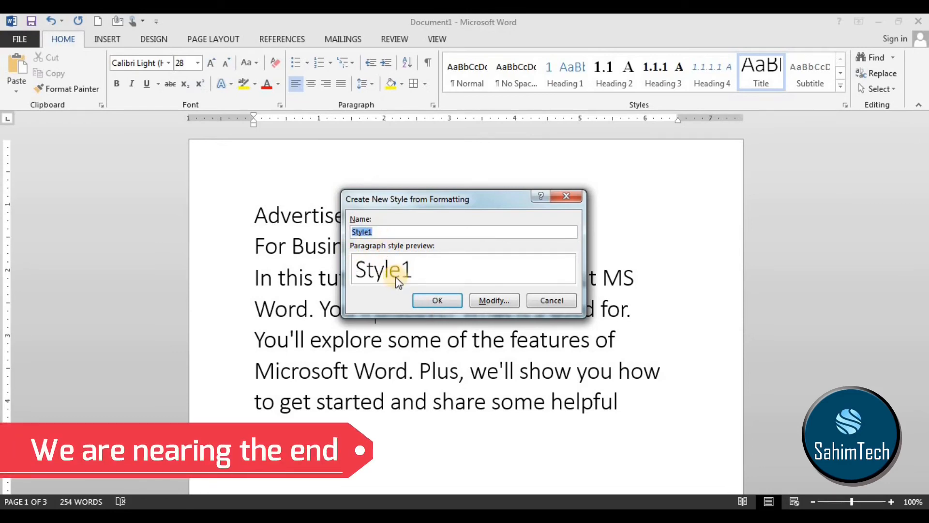
{"action": "left_click", "coordinate": [509, 299]}
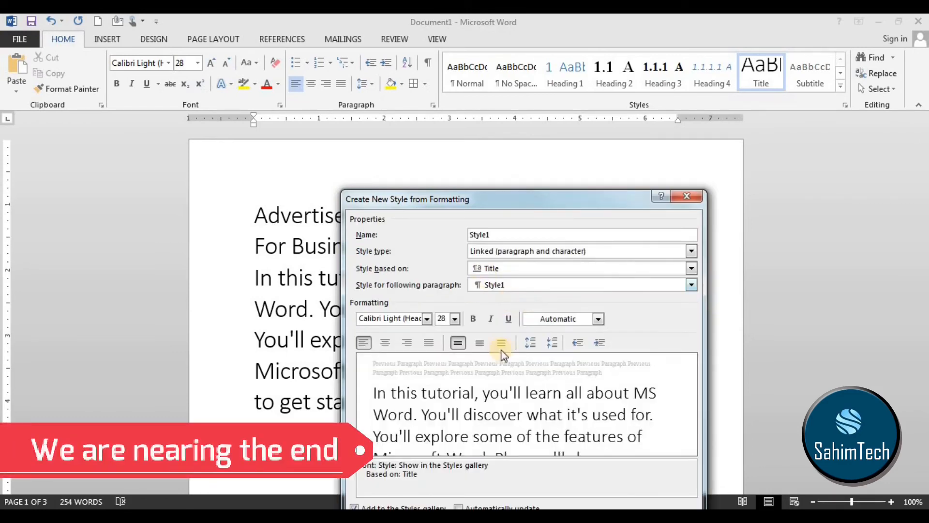
{"action": "left_click", "coordinate": [427, 318]}
{"action": "left_click", "coordinate": [428, 318]}
{"action": "left_click", "coordinate": [455, 318]}
{"action": "left_click", "coordinate": [455, 318]}
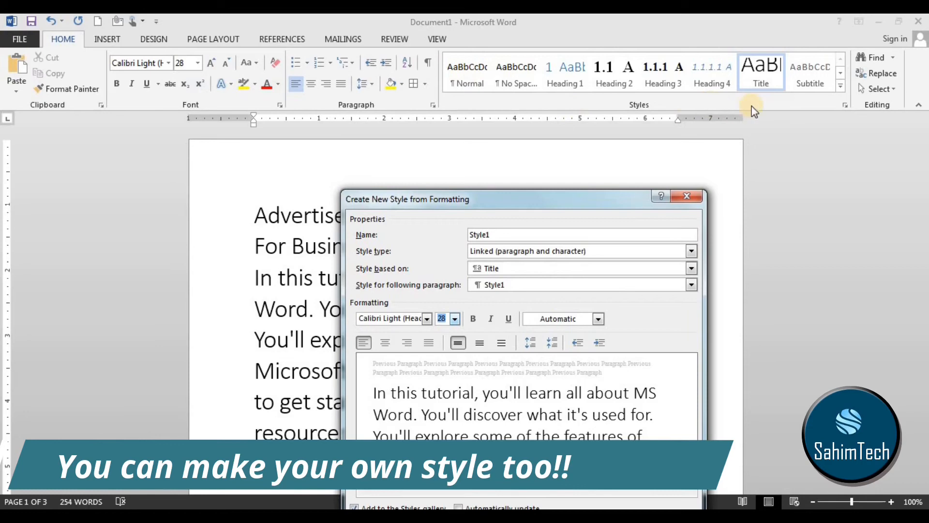
{"action": "left_click_drag", "start_coordinate": [603, 199], "coordinate": [651, 90]}
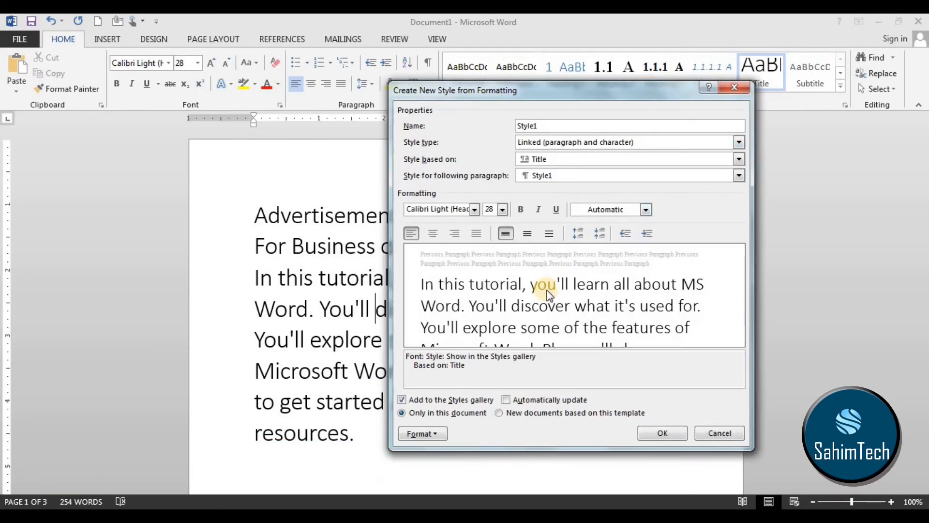
Set the new style's font to Berlin Sans FB Demi and its font colour to red.
{"action": "left_click", "coordinate": [474, 209]}
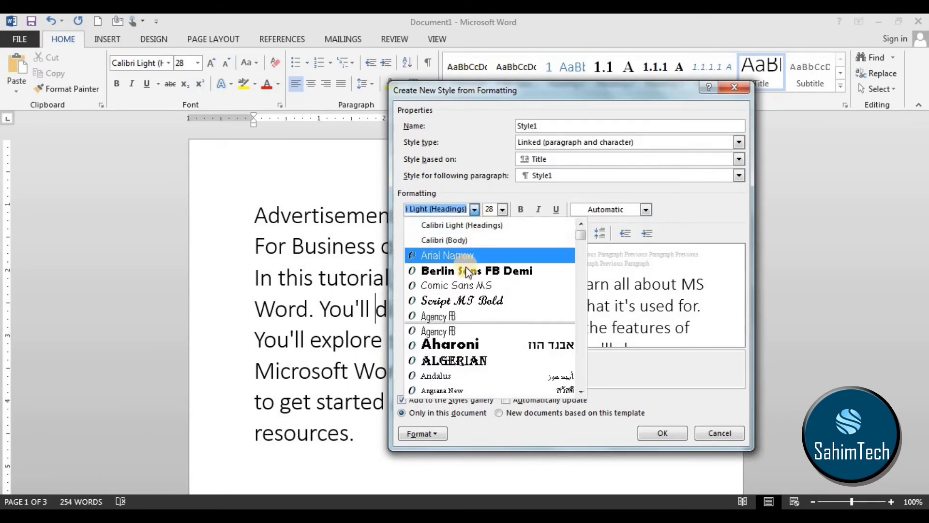
{"action": "left_click", "coordinate": [465, 271]}
{"action": "left_click", "coordinate": [646, 210]}
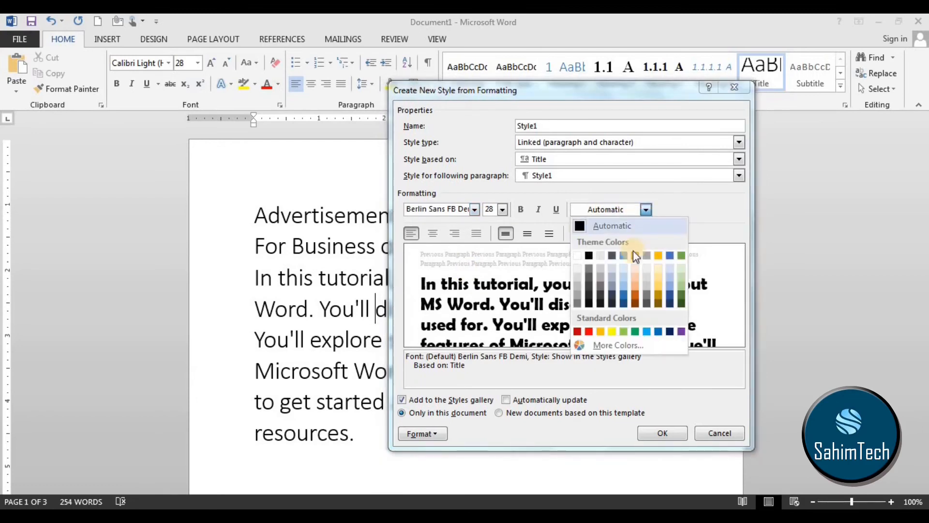
{"action": "left_click", "coordinate": [577, 331]}
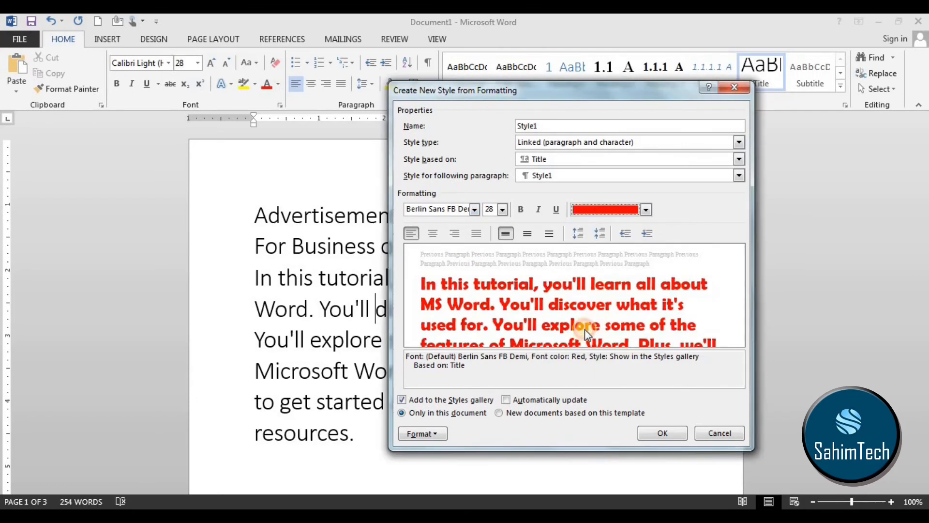
Save the new style under the name sahim and apply it to the paragraph beginning "In this tutorial".
{"action": "left_click", "coordinate": [358, 165]}
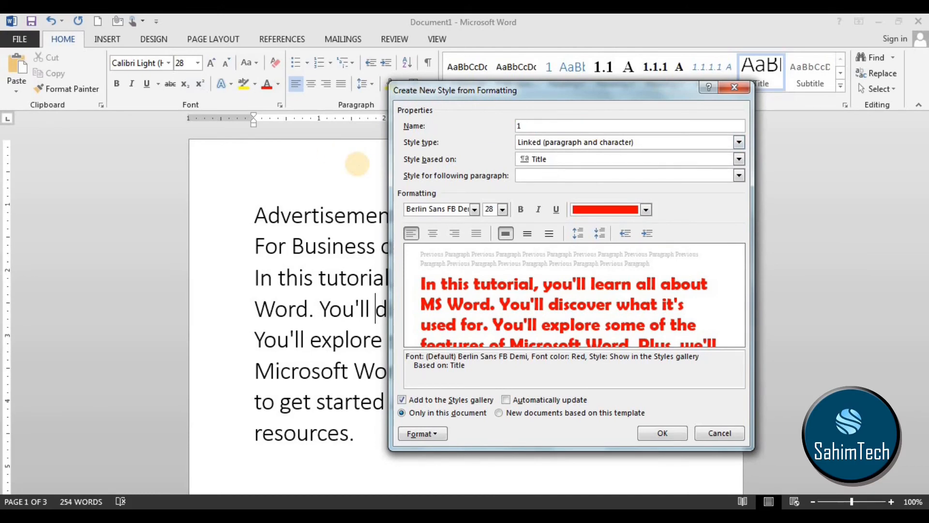
{"action": "key", "text": "BackSpace"}
{"action": "type", "text": "sahim"}
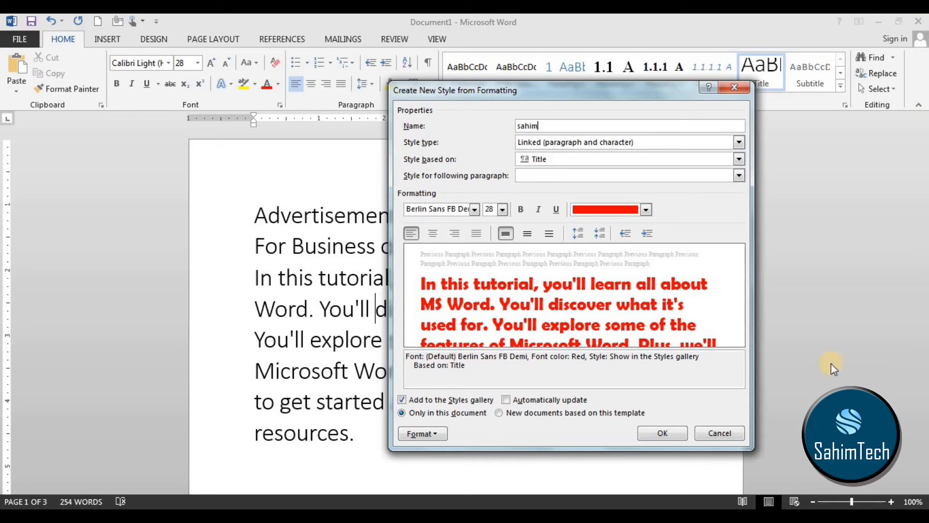
{"action": "left_click", "coordinate": [656, 426]}
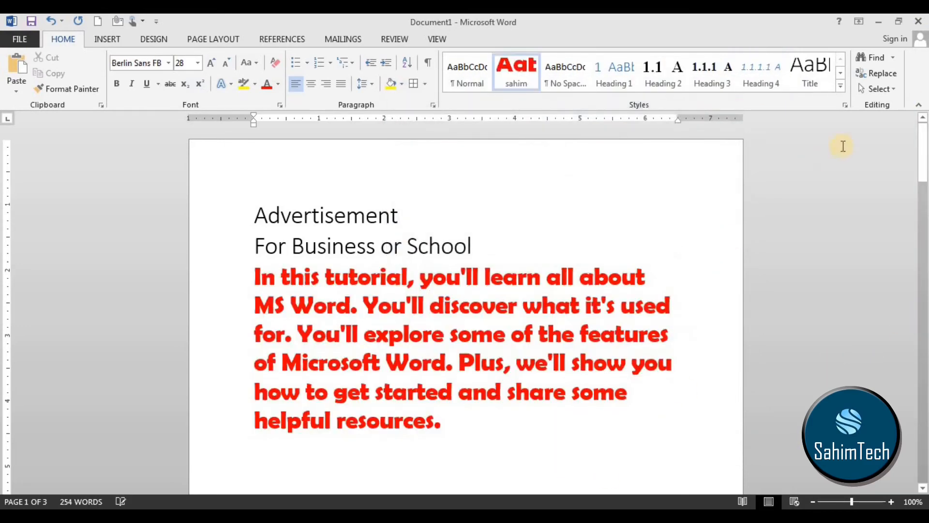
{"action": "left_click", "coordinate": [841, 85]}
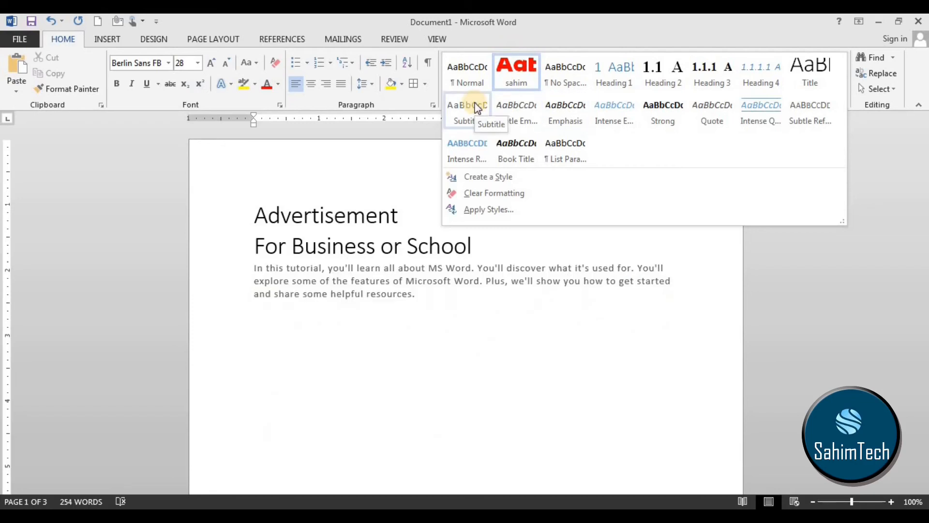
{"action": "left_click", "coordinate": [516, 72]}
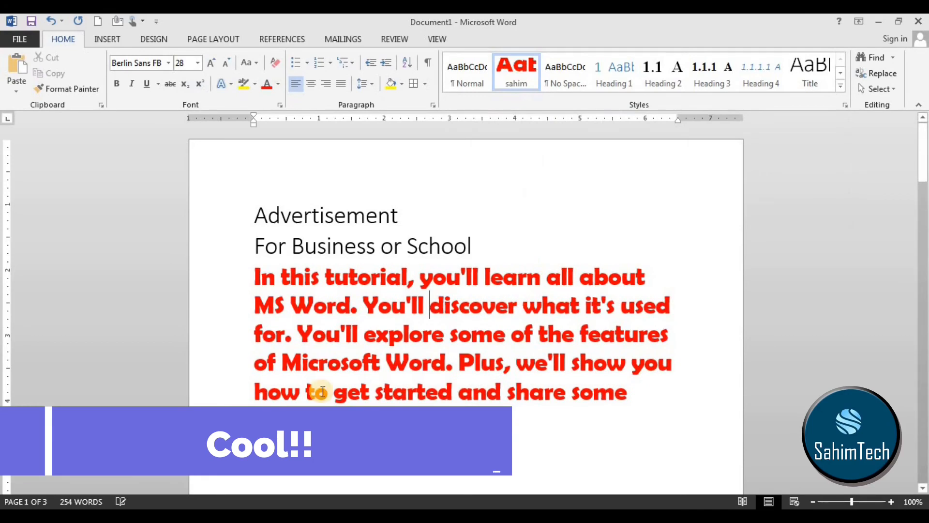
Clear all formatting from the paragraph beginning "In this tutorial".
{"action": "left_click", "coordinate": [382, 434]}
{"action": "left_click_drag", "start_coordinate": [382, 433], "coordinate": [254, 271]}
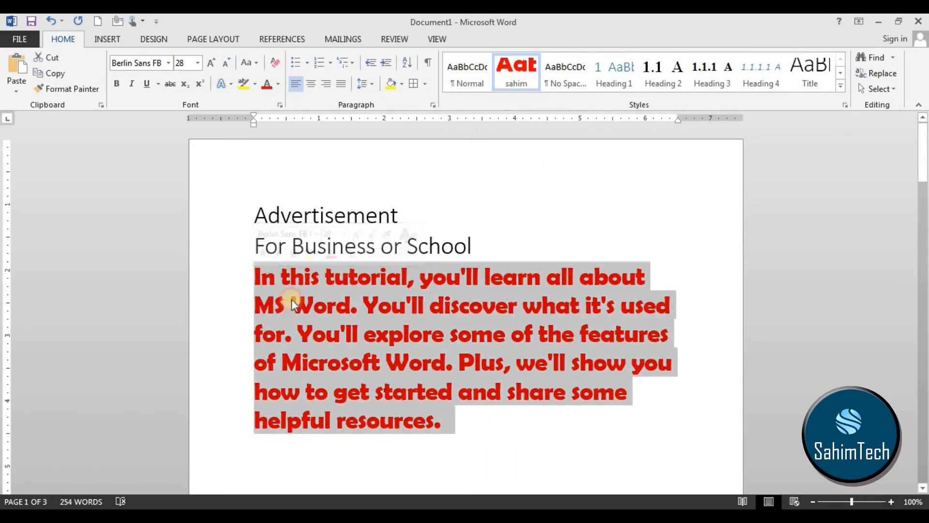
{"action": "left_click", "coordinate": [843, 87]}
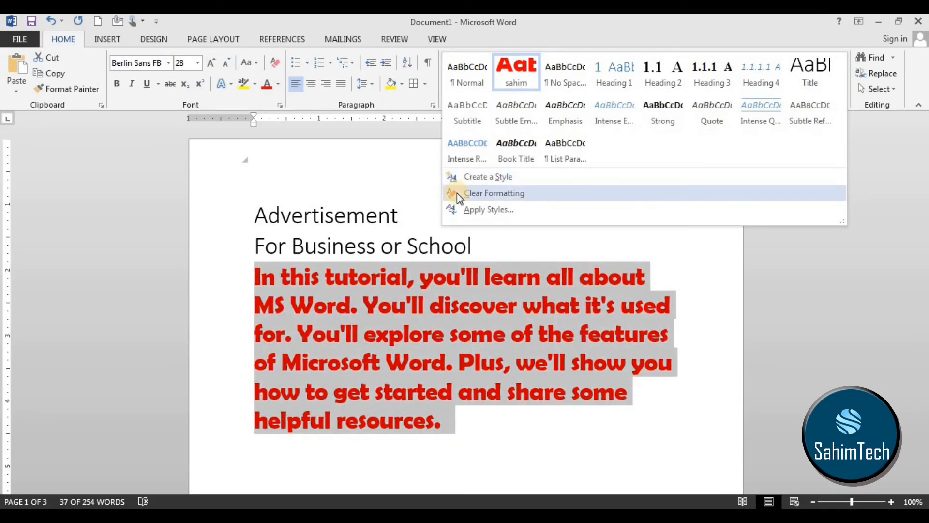
{"action": "left_click", "coordinate": [457, 192]}
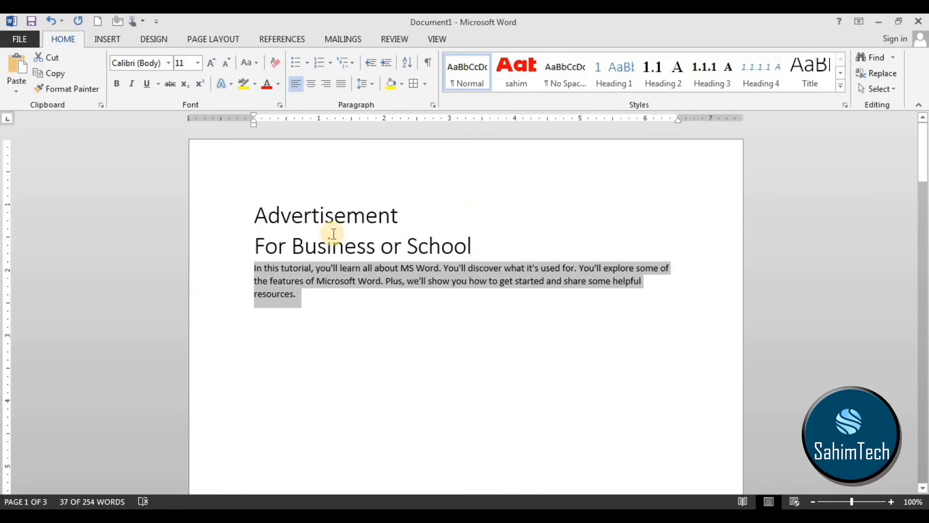
Apply the Grid Table 2 - Accent 5 style to the paragraph beginning "In this tutorial" using Apply Styles.
{"action": "left_click", "coordinate": [841, 92]}
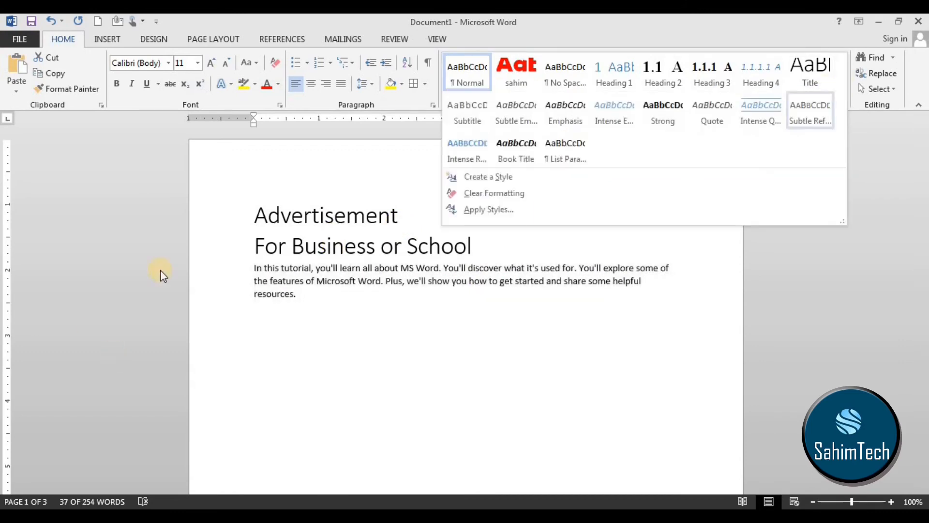
{"action": "left_click", "coordinate": [489, 212]}
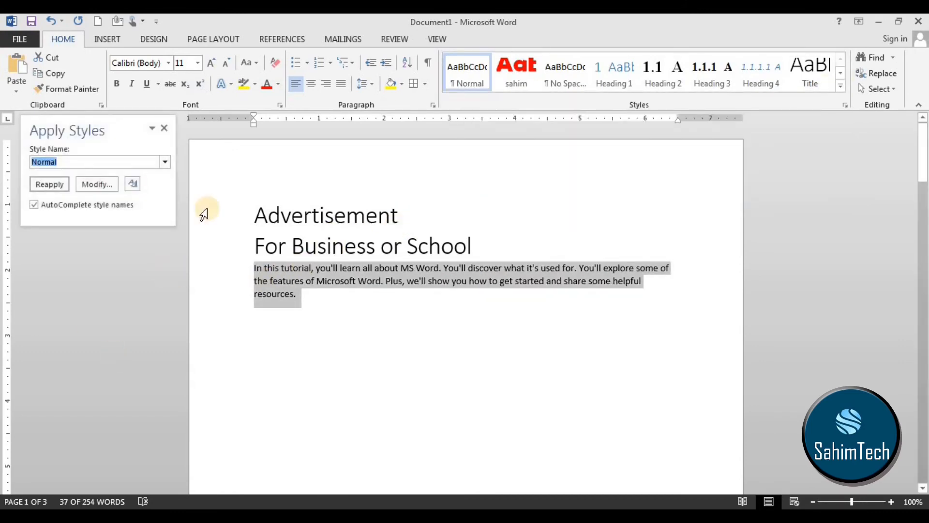
{"action": "left_click", "coordinate": [164, 162]}
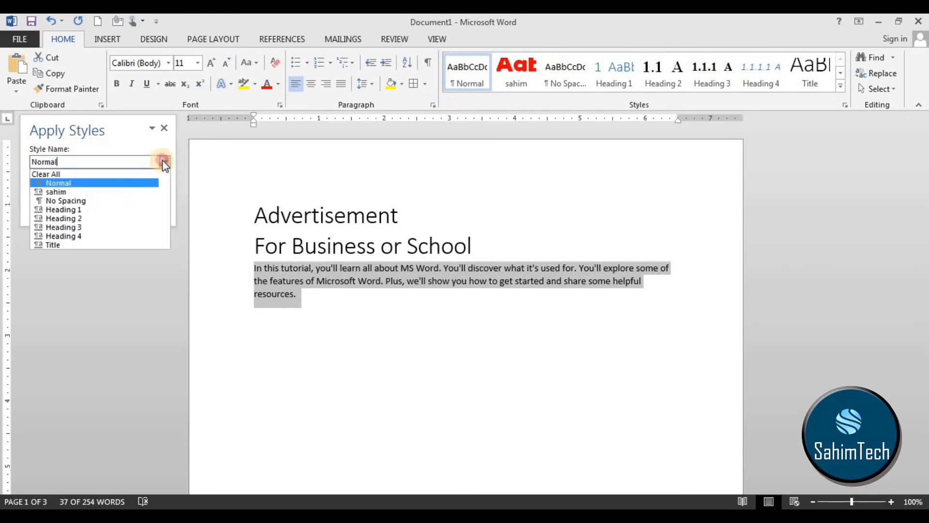
{"action": "scroll", "coordinate": [95, 194], "scroll_direction": "down", "scroll_amount": 4}
{"action": "scroll", "coordinate": [92, 204], "scroll_direction": "down", "scroll_amount": 10}
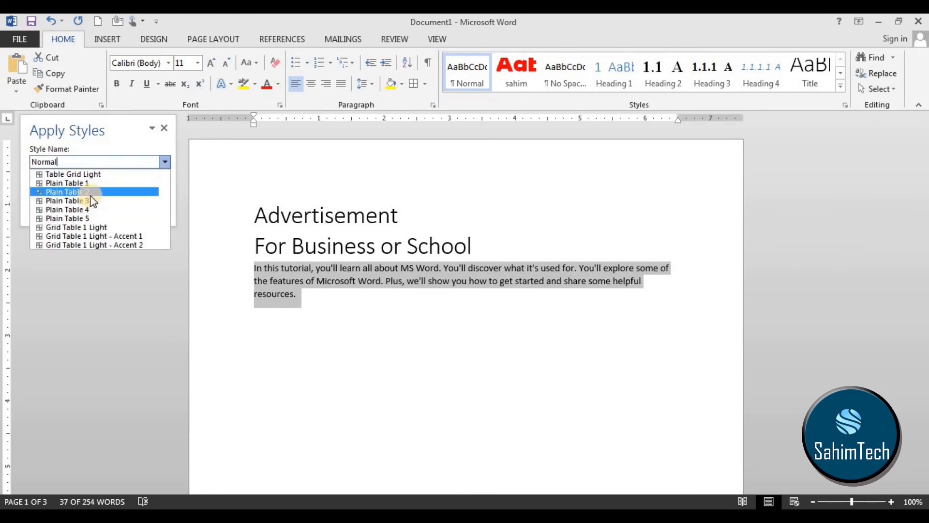
{"action": "left_click", "coordinate": [94, 207]}
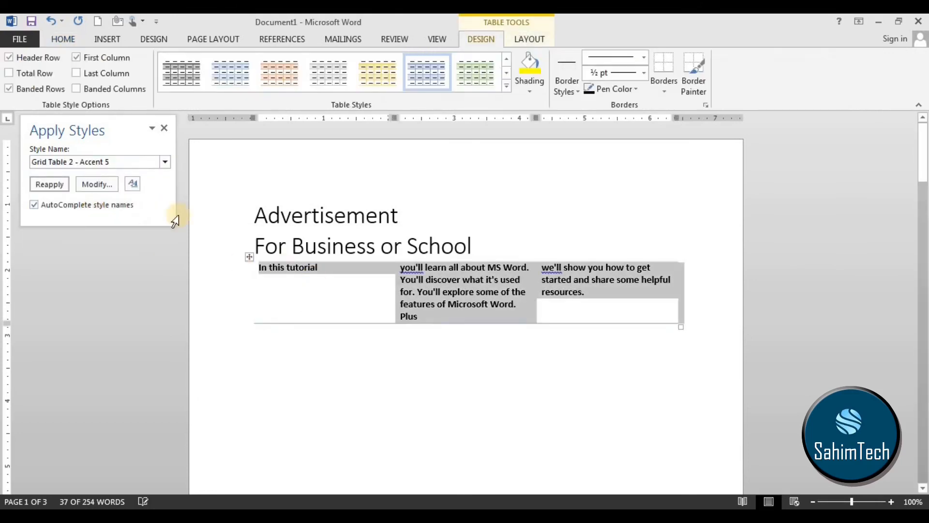
Look through the other table styles and the document's full style list, closing both style windows.
{"action": "left_click", "coordinate": [165, 162]}
{"action": "scroll", "coordinate": [127, 195], "scroll_direction": "up", "scroll_amount": 10}
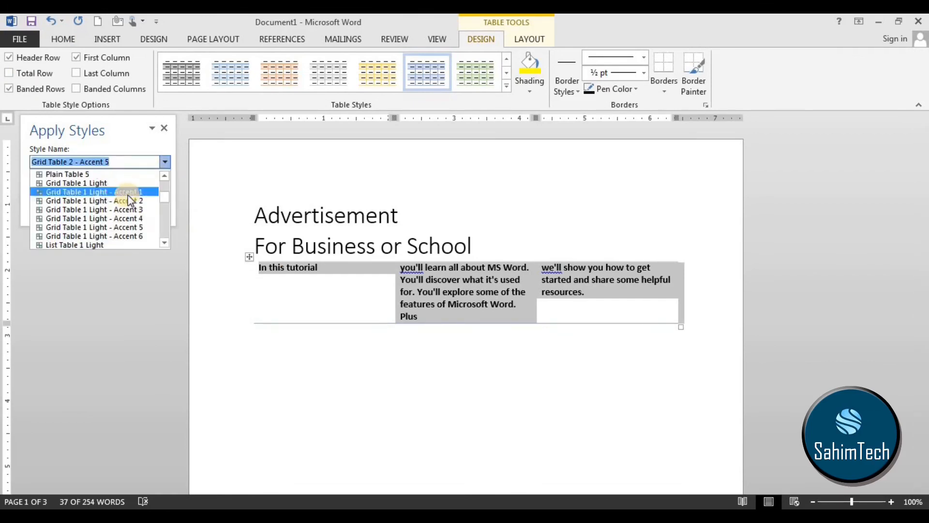
{"action": "left_click", "coordinate": [132, 192]}
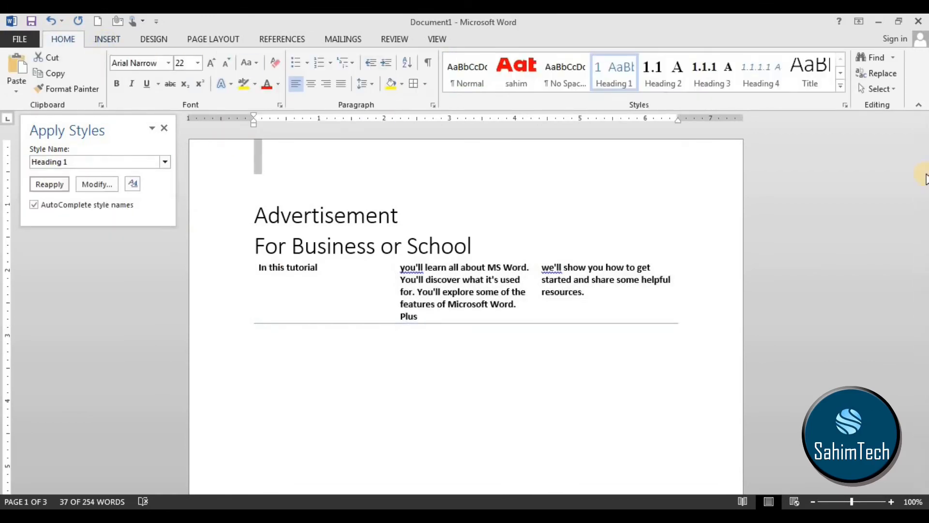
{"action": "left_click", "coordinate": [845, 106]}
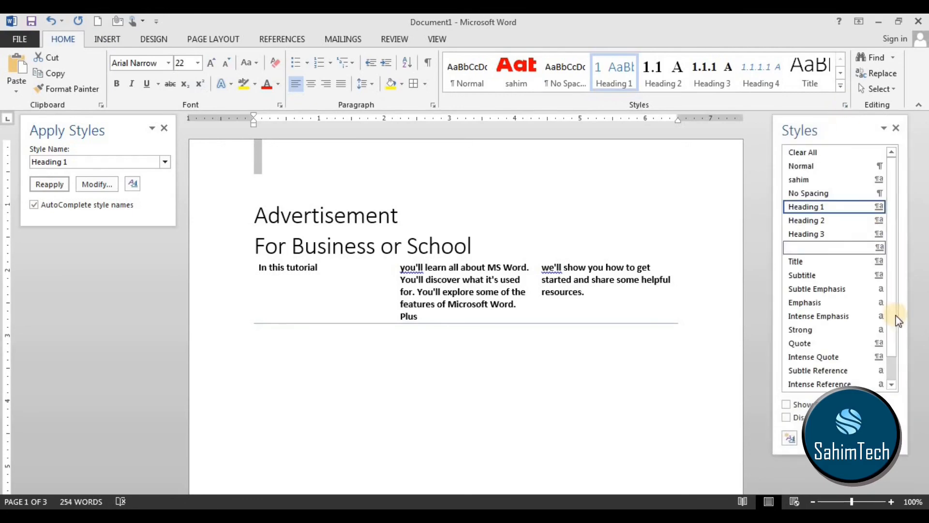
{"action": "scroll", "coordinate": [895, 316], "scroll_direction": "down", "scroll_amount": 9}
{"action": "left_click_drag", "start_coordinate": [891, 283], "coordinate": [892, 355]}
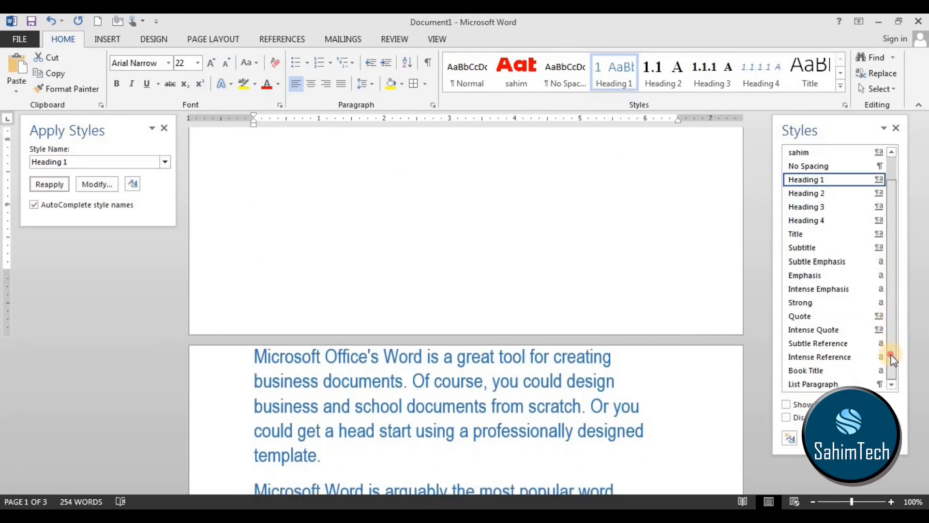
{"action": "scroll", "coordinate": [902, 297], "scroll_direction": "up", "scroll_amount": 2}
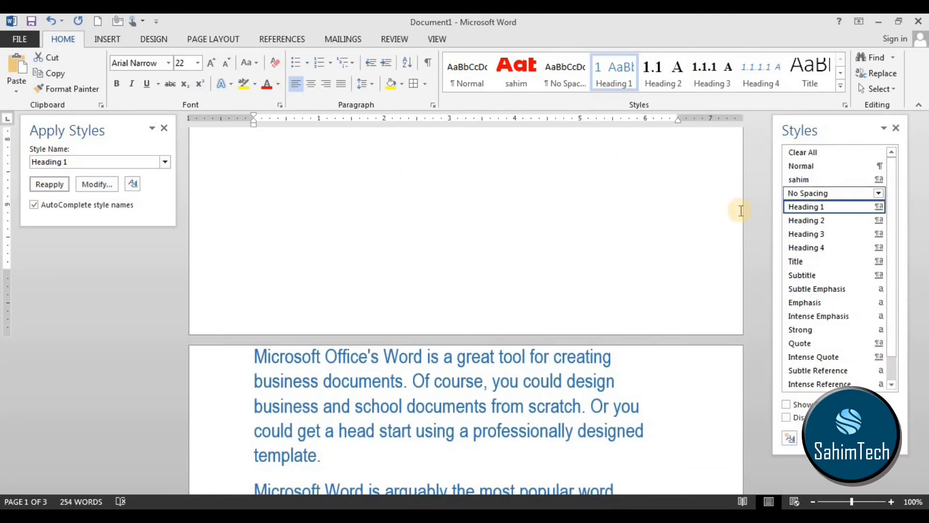
{"action": "left_click", "coordinate": [896, 127]}
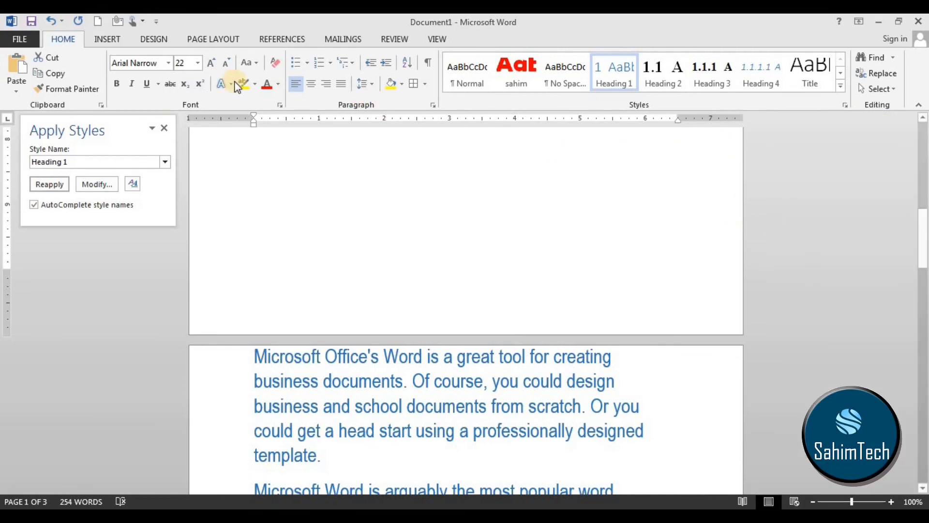
{"action": "left_click", "coordinate": [163, 128]}
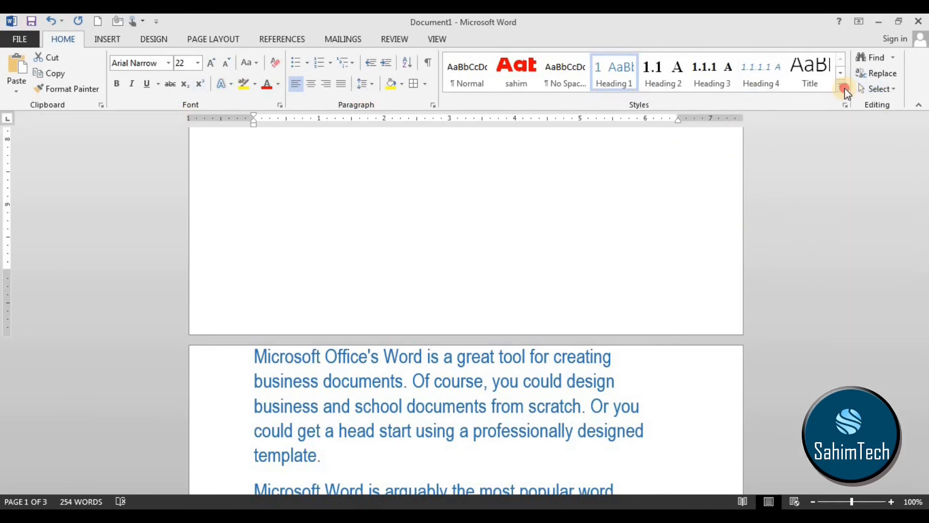
Apply the Grid Table 6 Colorful - Accent 1 style to the empty Heading 1 line above "Advertisement" using Apply Styles.
{"action": "left_click", "coordinate": [841, 86]}
{"action": "left_click", "coordinate": [498, 209]}
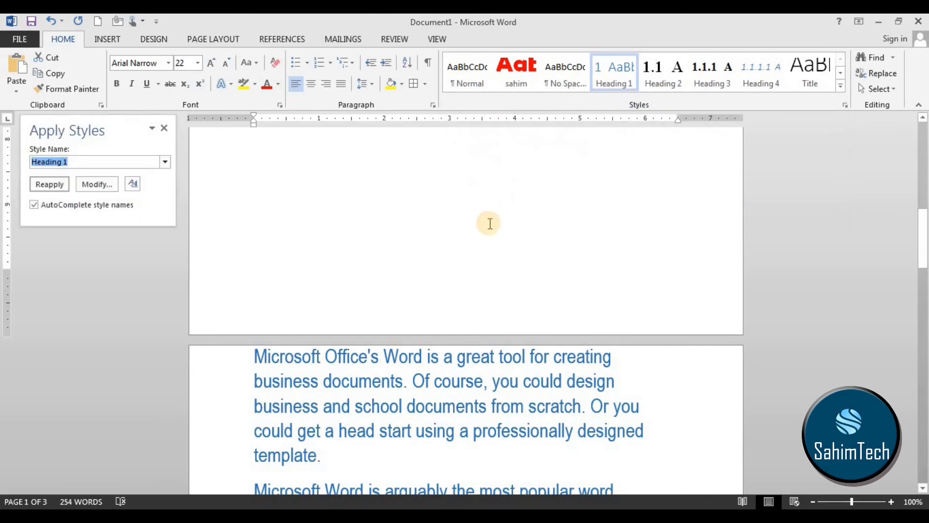
{"action": "left_click_drag", "start_coordinate": [129, 118], "coordinate": [430, 145]}
{"action": "left_click", "coordinate": [474, 180]}
{"action": "scroll", "coordinate": [448, 246], "scroll_direction": "down", "scroll_amount": 4}
{"action": "scroll", "coordinate": [443, 242], "scroll_direction": "down", "scroll_amount": 20}
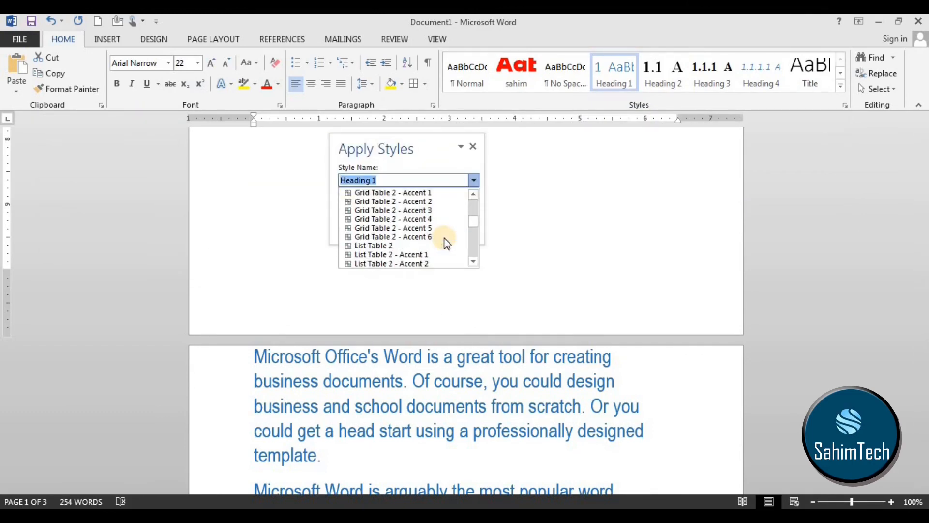
{"action": "scroll", "coordinate": [385, 213], "scroll_direction": "down", "scroll_amount": 5}
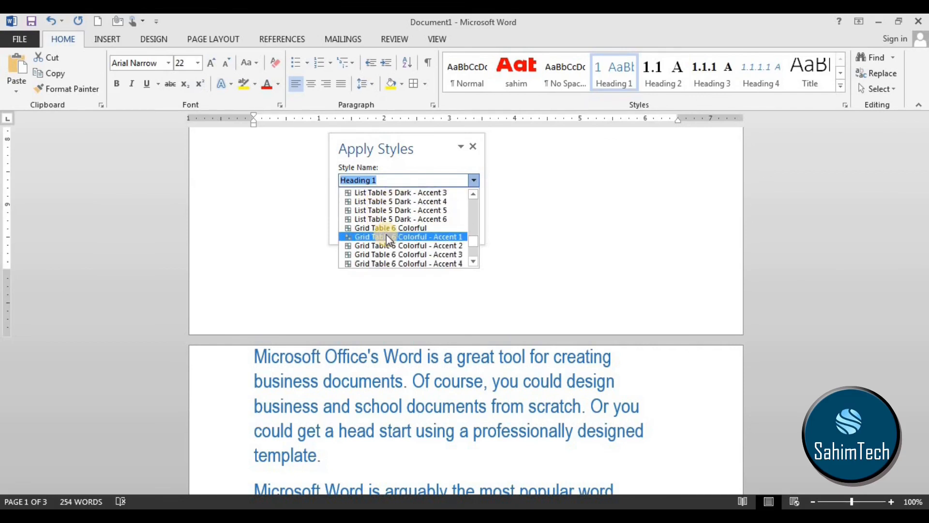
{"action": "left_click", "coordinate": [386, 236]}
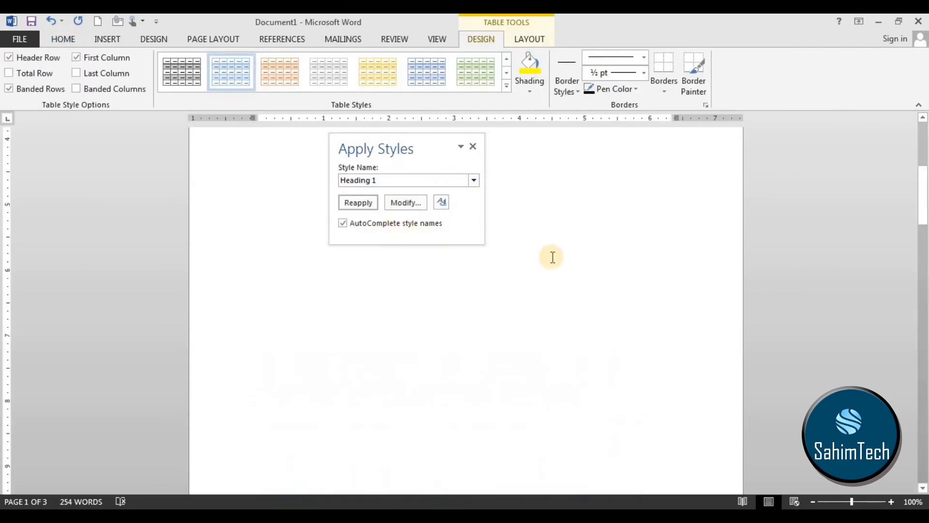
Make the empty table above "Advertisement" taller and narrow it to about 4.7 inches, and close Apply Styles.
{"action": "scroll", "coordinate": [555, 257], "scroll_direction": "up", "scroll_amount": 2}
{"action": "scroll", "coordinate": [561, 315], "scroll_direction": "down", "scroll_amount": 1}
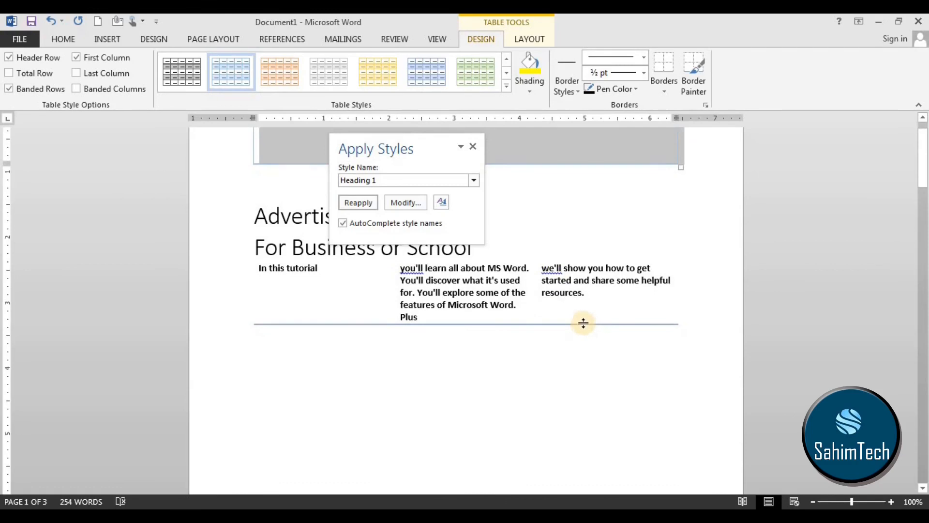
{"action": "left_click", "coordinate": [604, 306]}
{"action": "left_click_drag", "start_coordinate": [632, 308], "coordinate": [261, 214]}
{"action": "scroll", "coordinate": [646, 277], "scroll_direction": "up", "scroll_amount": 1}
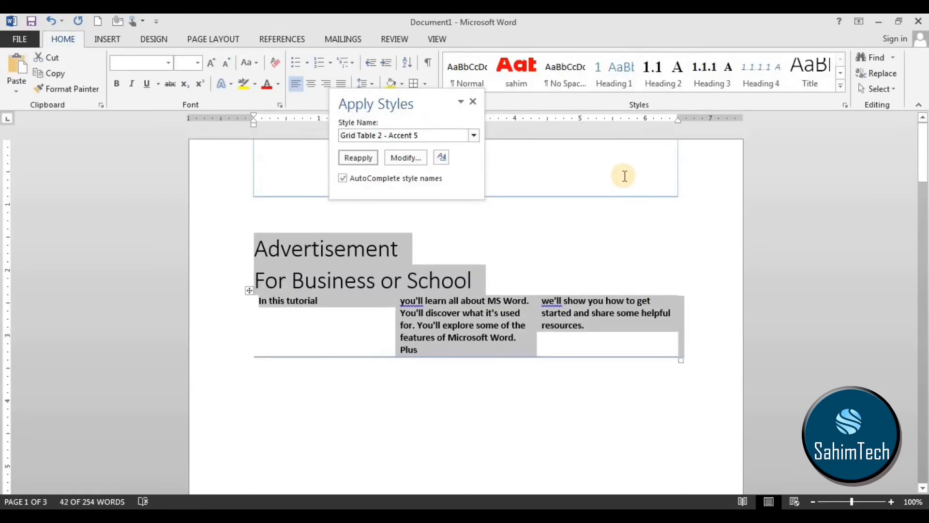
{"action": "left_click", "coordinate": [624, 188]}
{"action": "left_click_drag", "start_coordinate": [628, 196], "coordinate": [625, 320]}
{"action": "left_click_drag", "start_coordinate": [685, 325], "coordinate": [579, 256]}
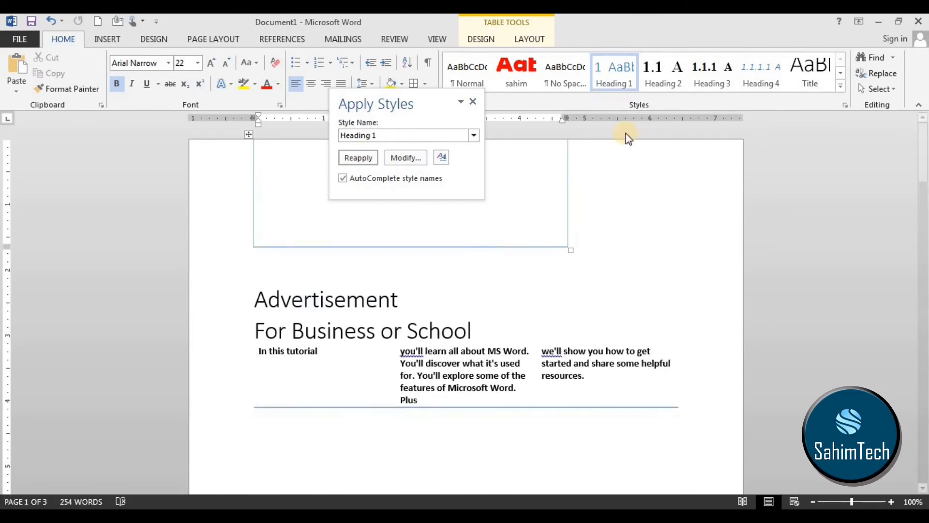
{"action": "left_click", "coordinate": [680, 178]}
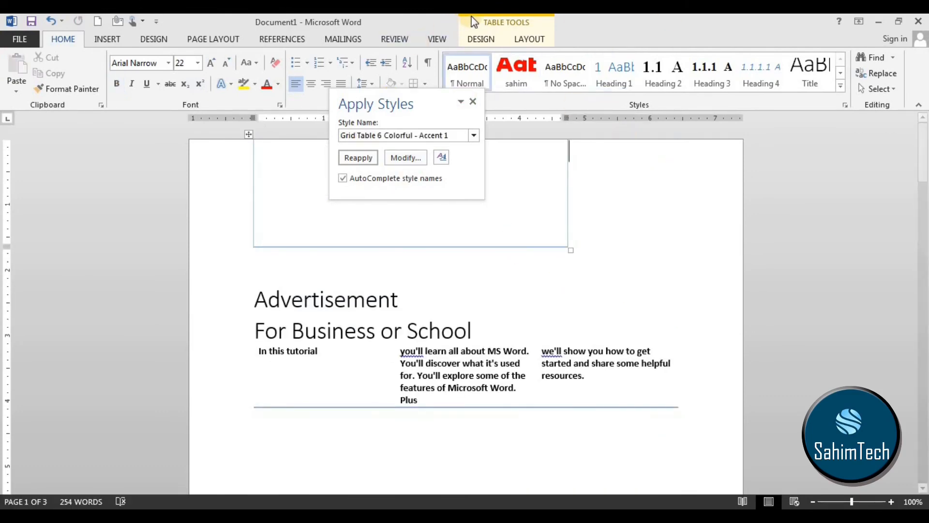
{"action": "left_click", "coordinate": [474, 102]}
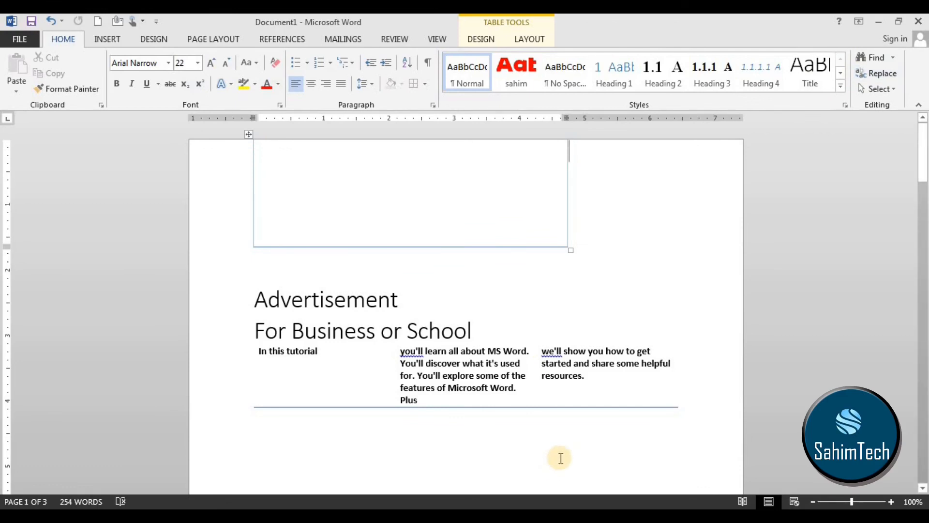
{"action": "left_click", "coordinate": [105, 42]}
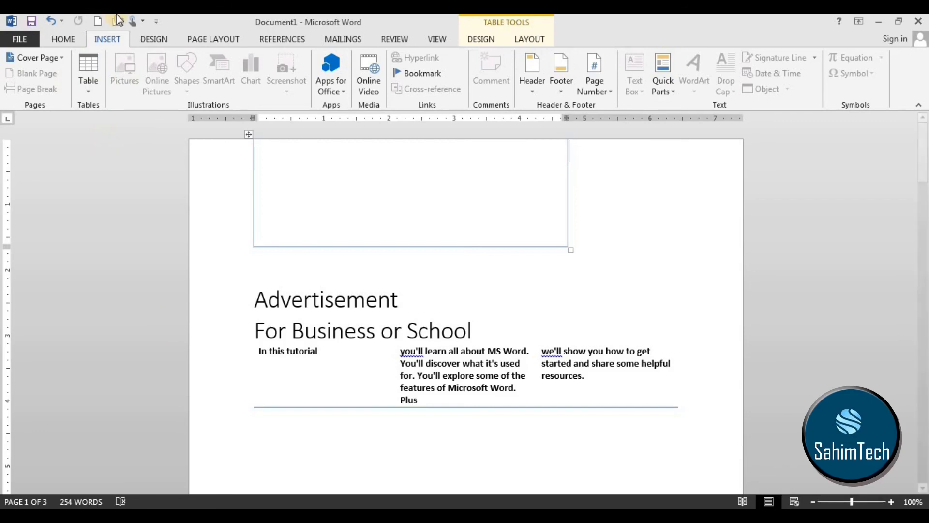
{"action": "left_click", "coordinate": [62, 41]}
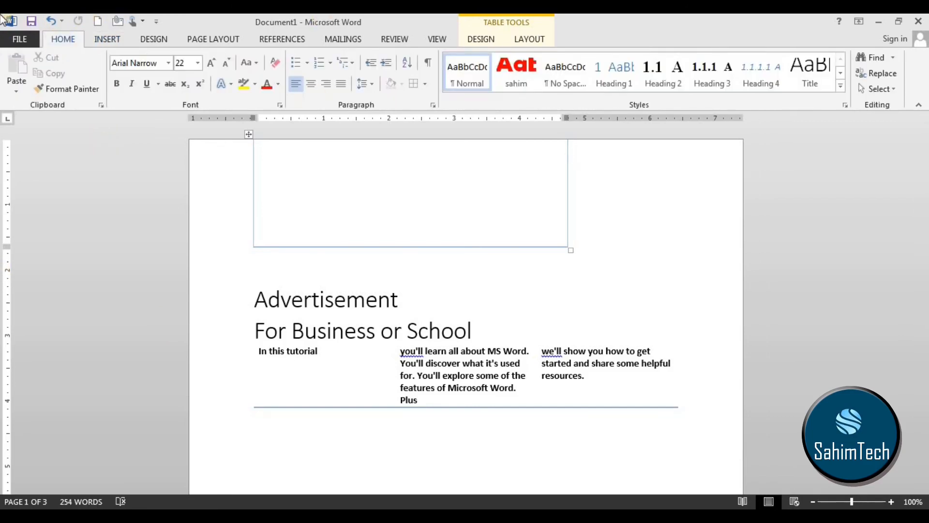
Save the document as partb02 in the MS word tutorials folder on the Desktop.
{"action": "left_click", "coordinate": [13, 39]}
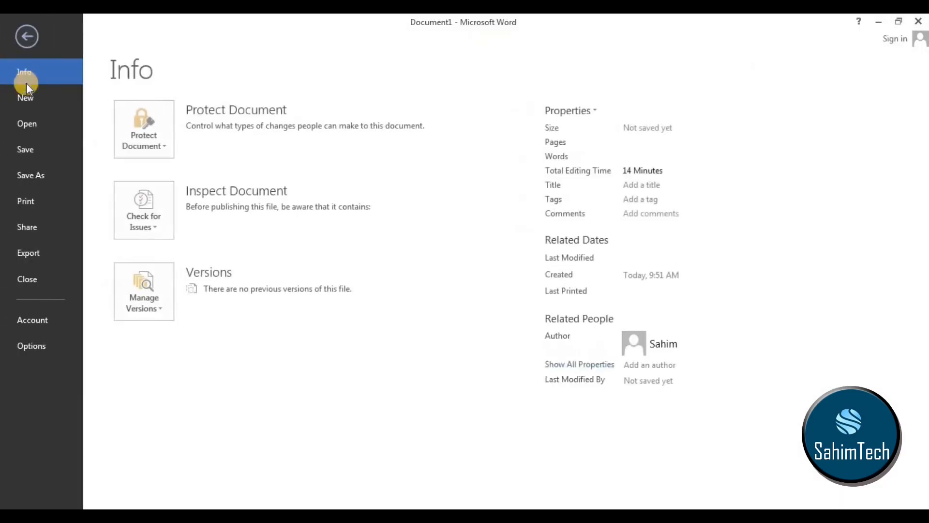
{"action": "left_click", "coordinate": [43, 174]}
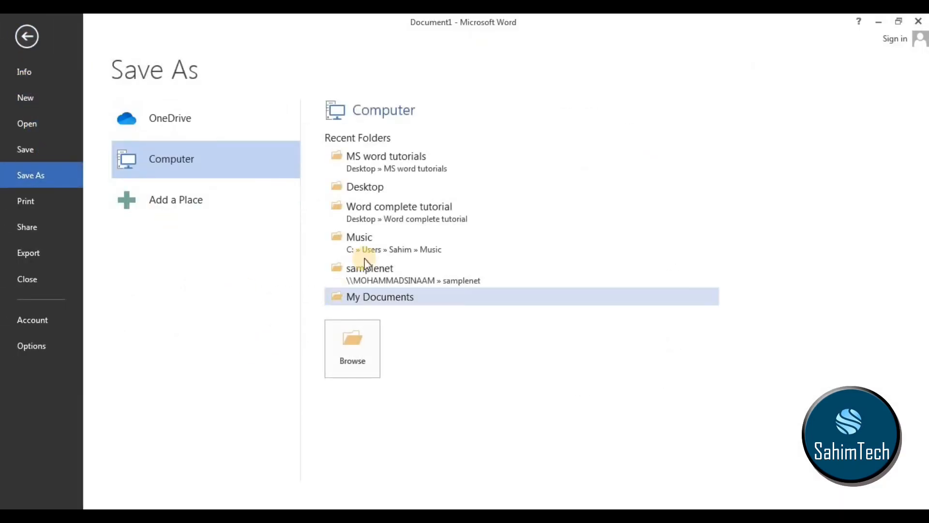
{"action": "left_click", "coordinate": [400, 192]}
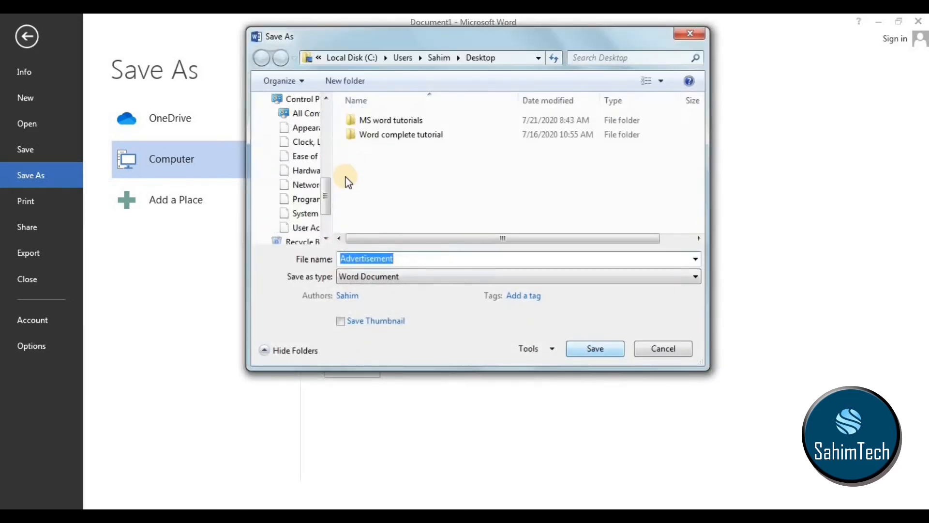
{"action": "double_click", "coordinate": [394, 135]}
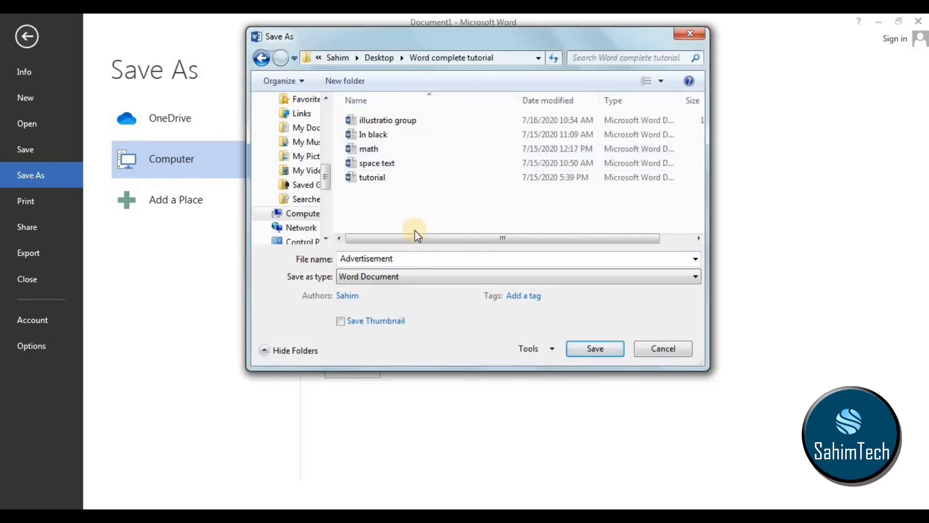
{"action": "left_click", "coordinate": [260, 57]}
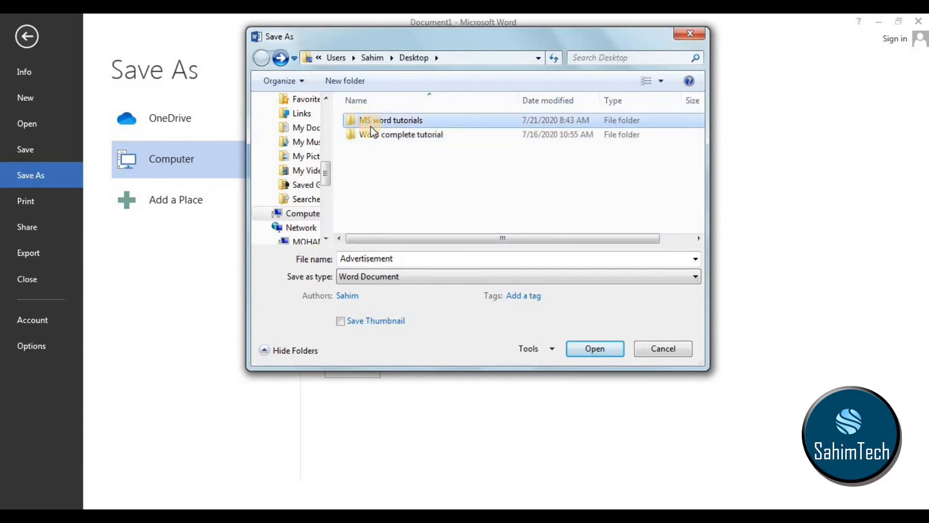
{"action": "double_click", "coordinate": [368, 120]}
{"action": "double_click", "coordinate": [404, 254]}
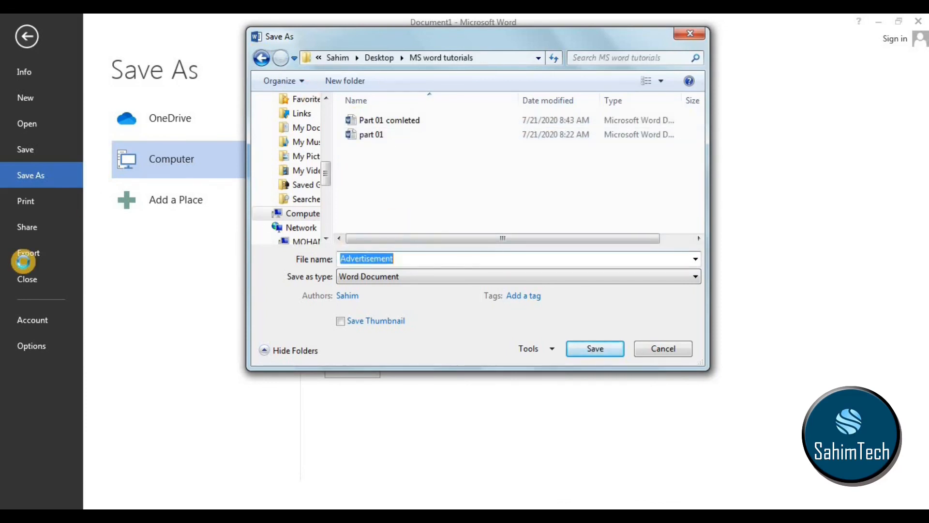
{"action": "type", "text": "part"}
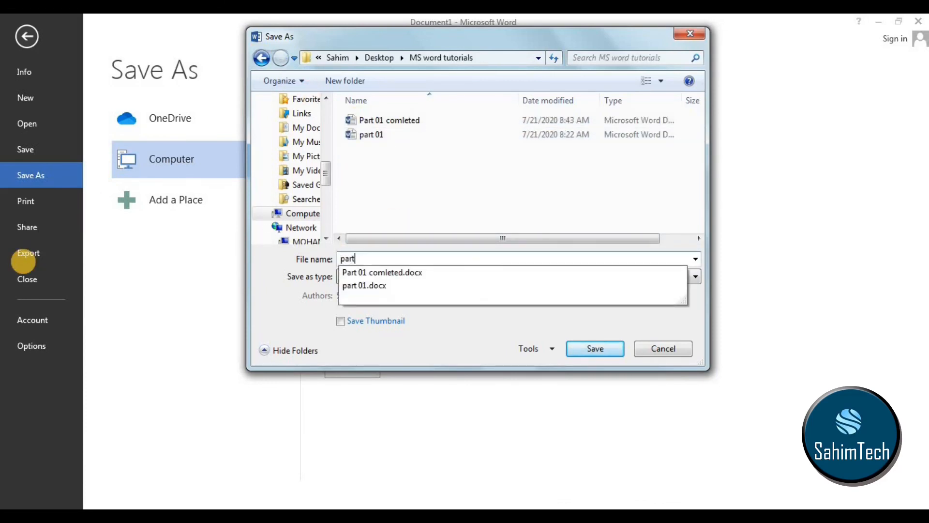
{"action": "type", "text": "b02"}
{"action": "left_click", "coordinate": [591, 349]}
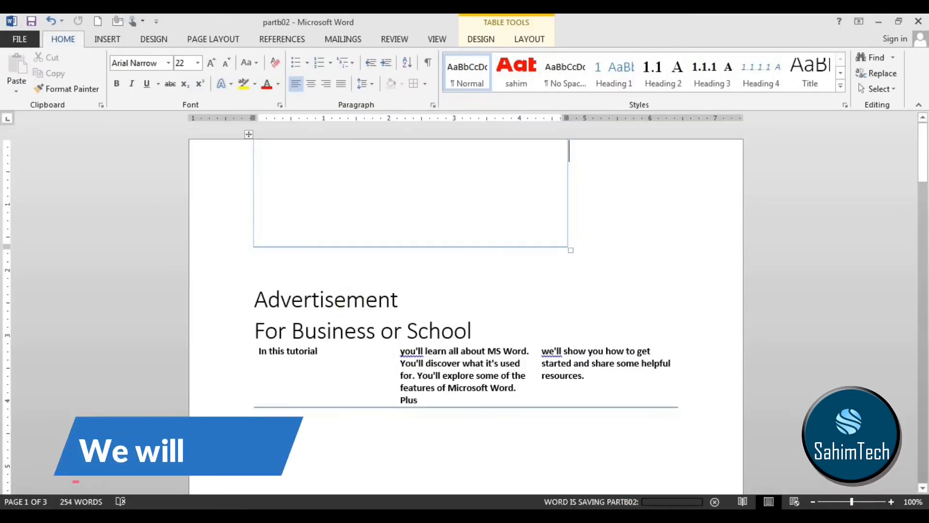